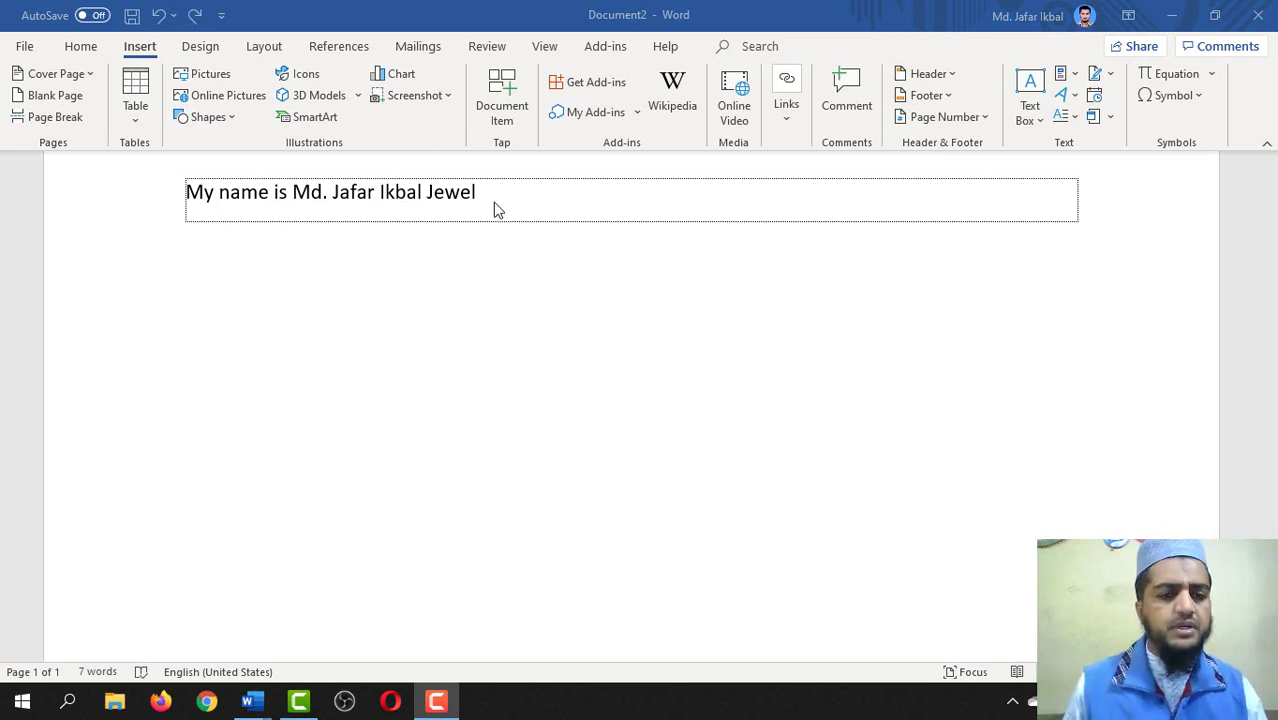
Step: Open Word's Print screen for the document and lower the copies from 10 to 1
left_click(30, 50)
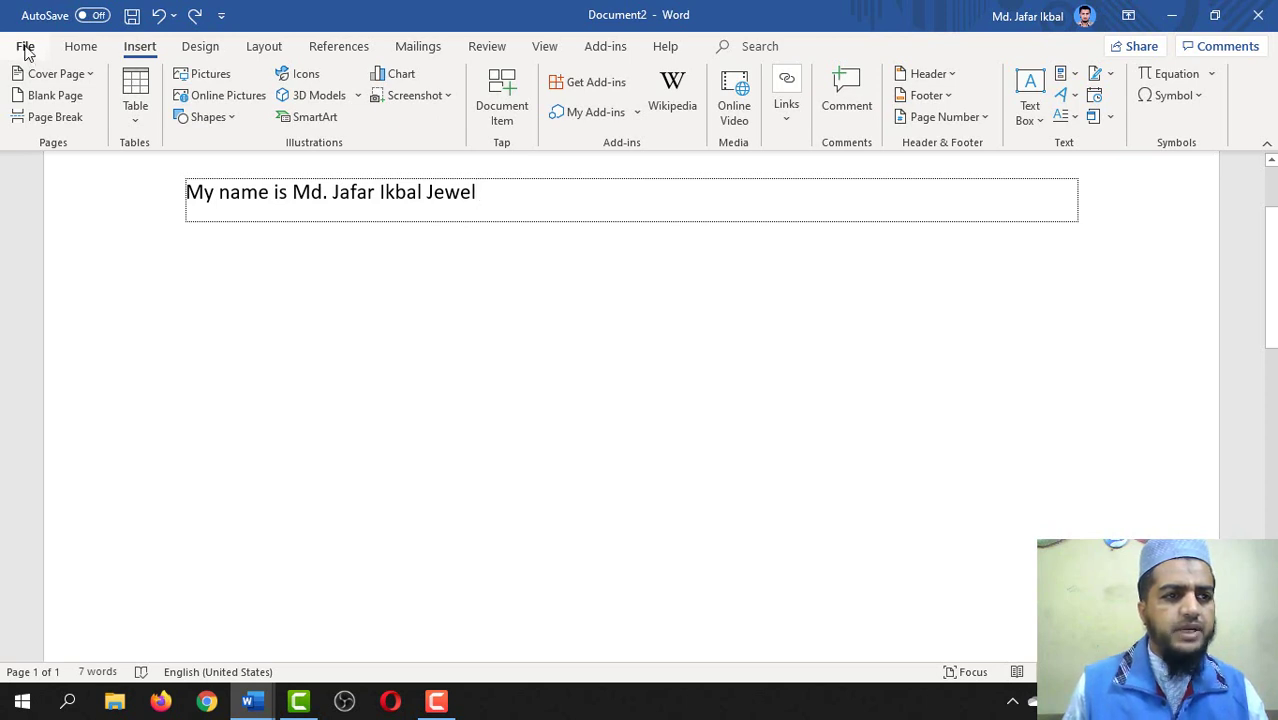
left_click(27, 50)
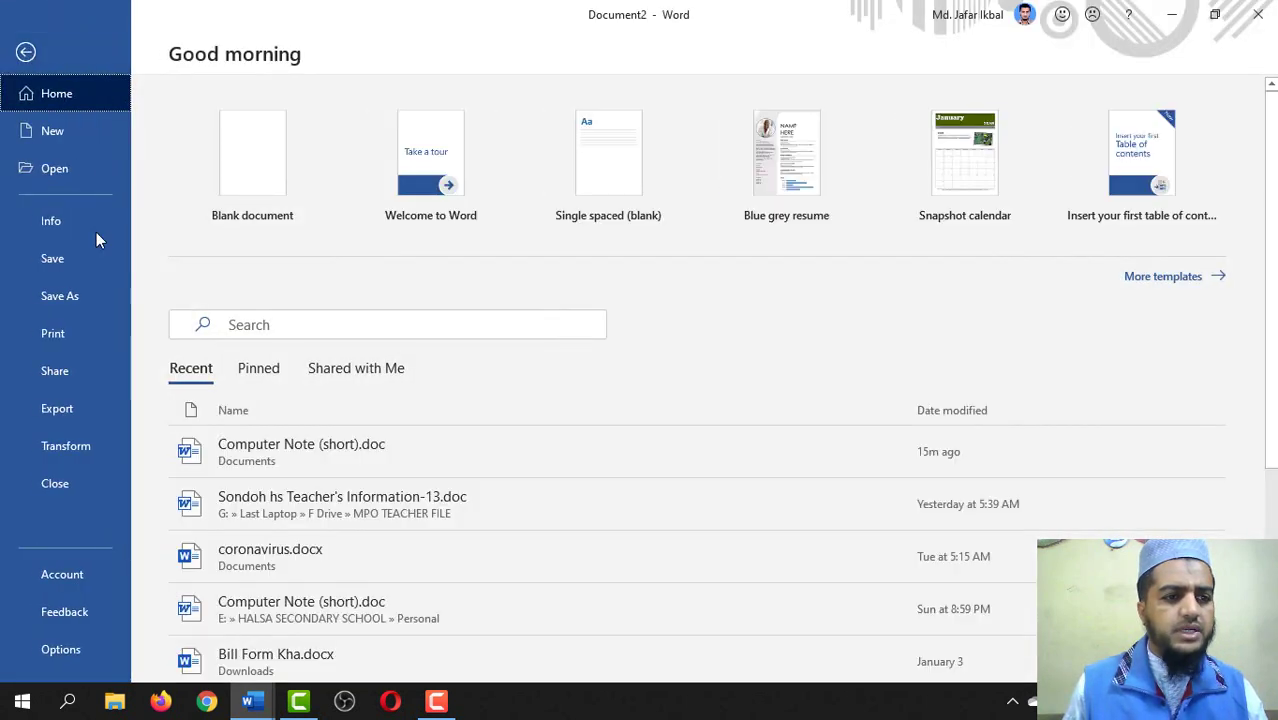
left_click(97, 336)
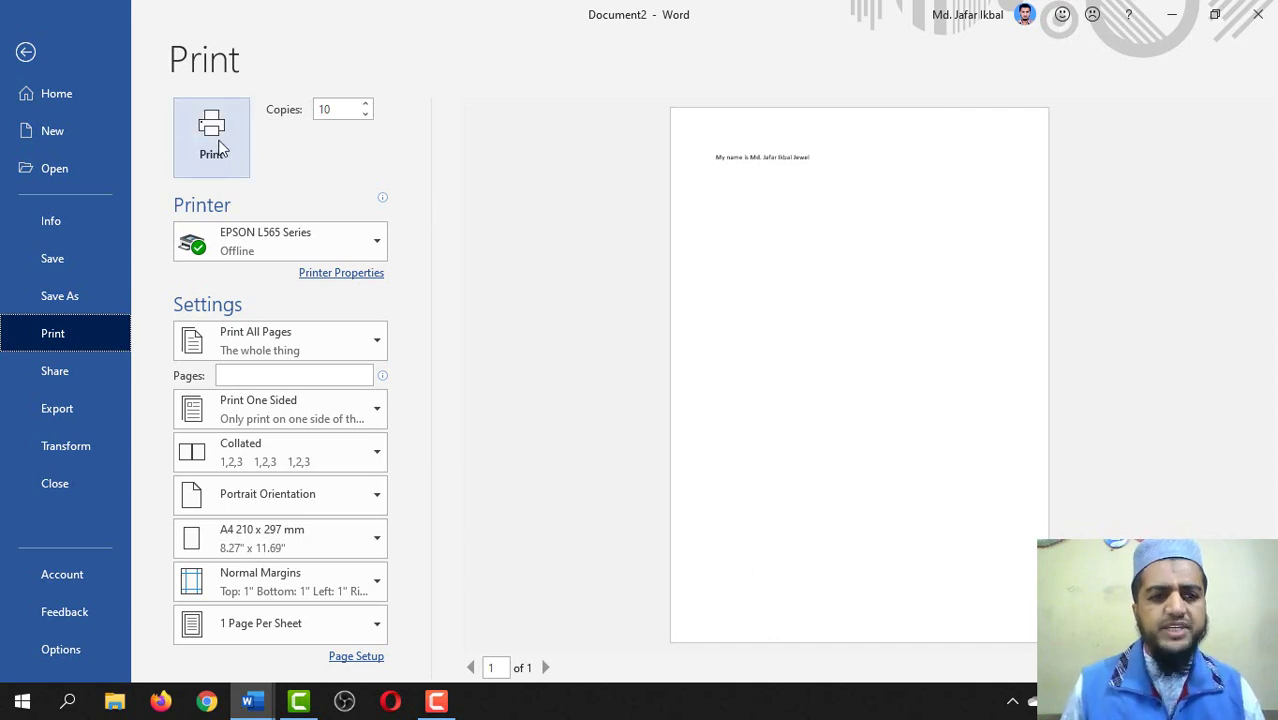
left_click(365, 114)
double_click(366, 114)
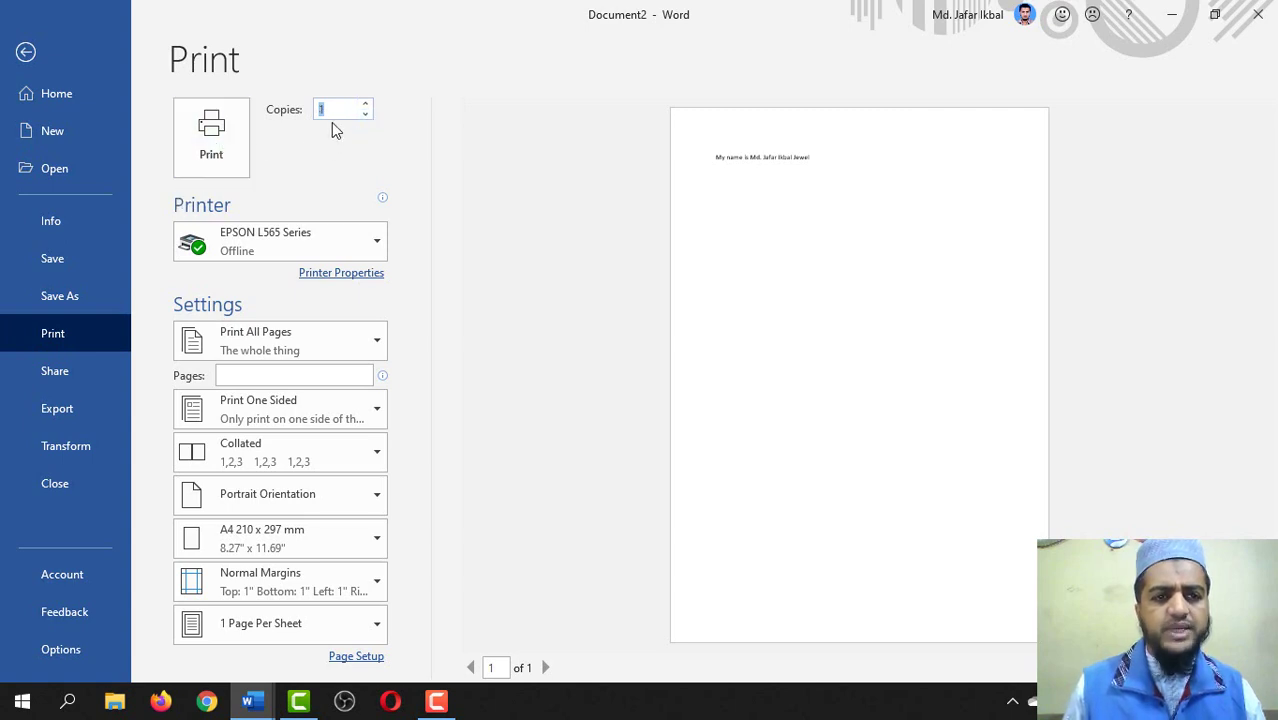
Step: Print the single copy, then relaunch Word from the Start menu app list
left_click(213, 142)
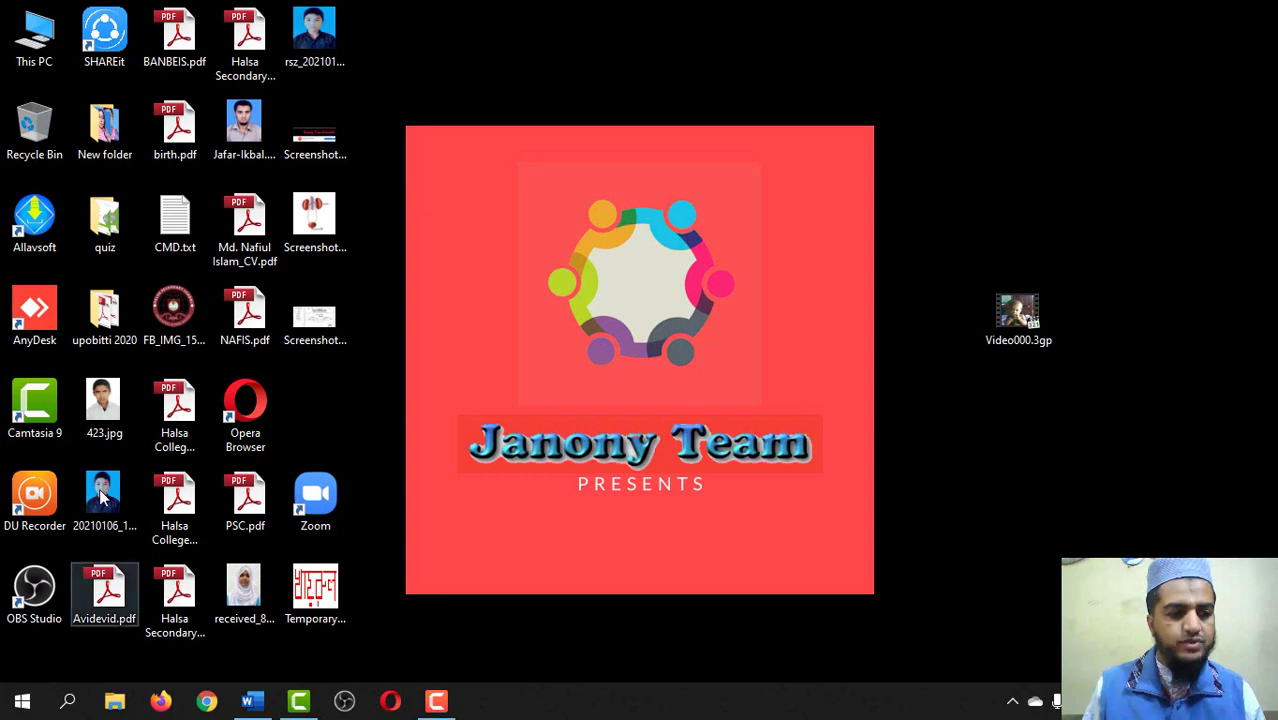
key("super")
scroll(201, 409, "down", 5)
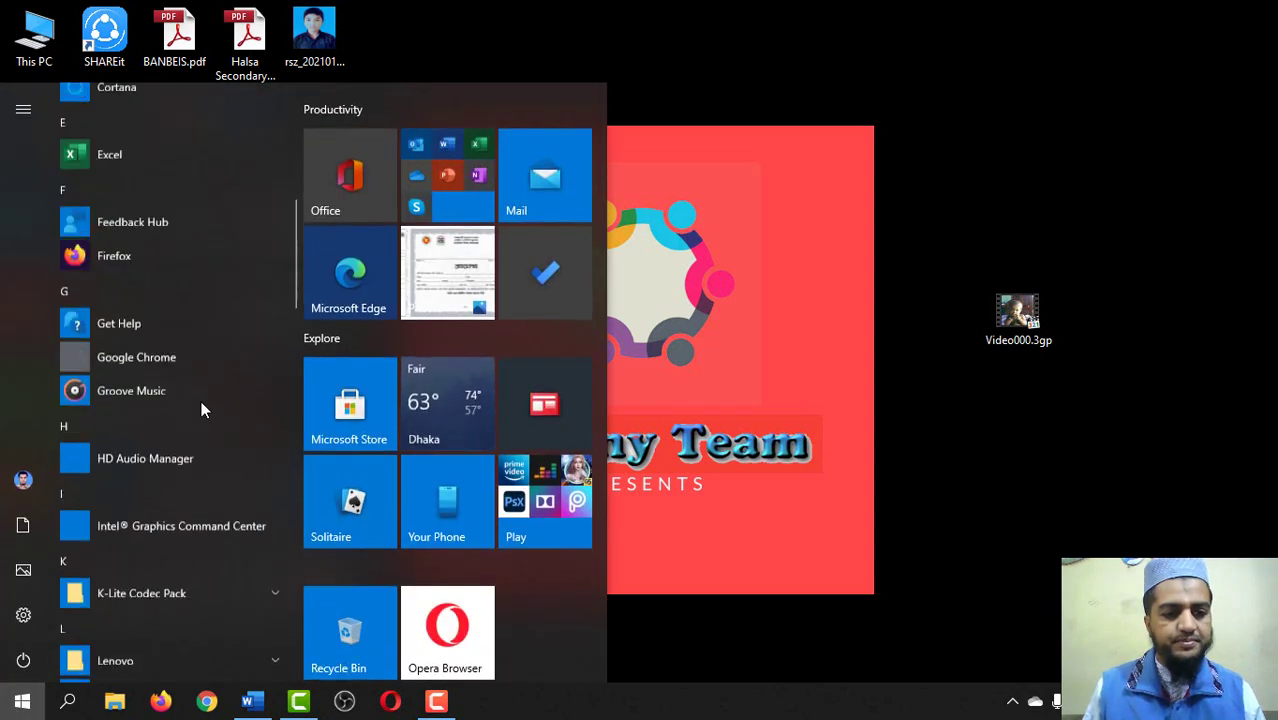
scroll(201, 409, "down", 5)
scroll(201, 409, "down", 5)
scroll(201, 409, "down", 5)
scroll(201, 409, "down", 4)
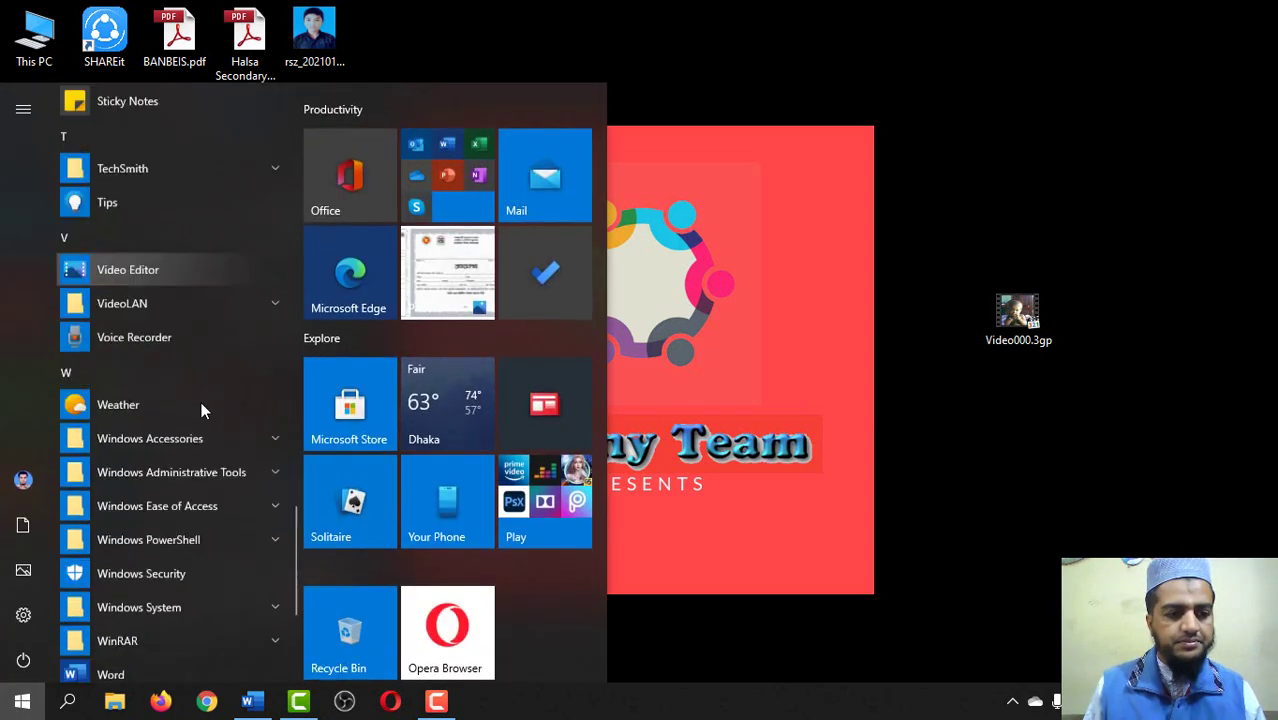
scroll(201, 409, "down", 3)
left_click(157, 379)
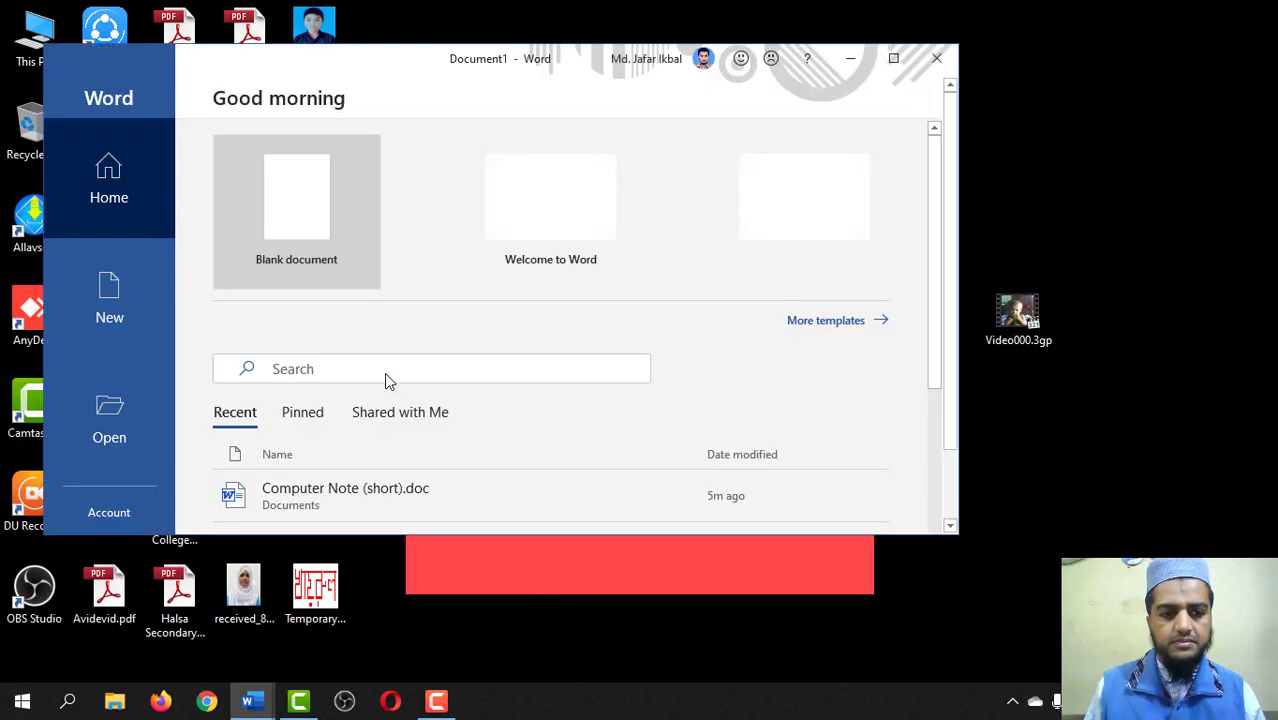
Step: Maximize Word, create a blank document and type 'My name is' followed by the person's full name
left_click(893, 60)
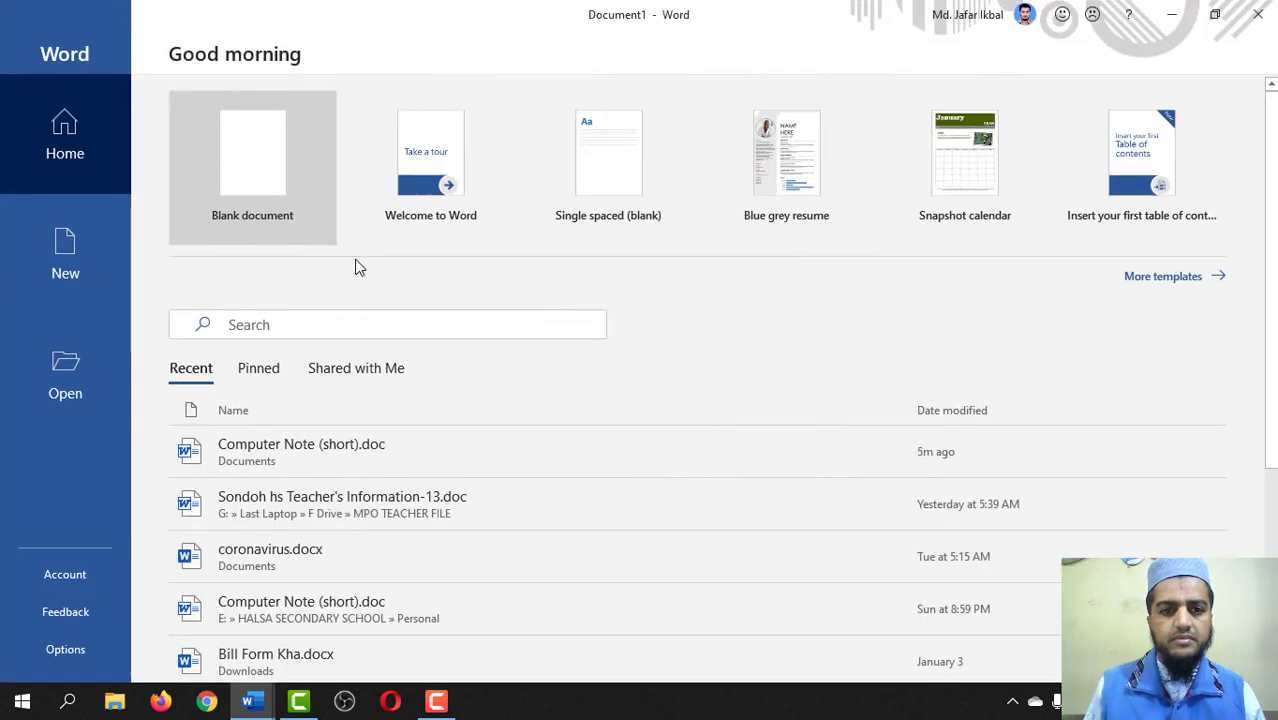
left_click(252, 180)
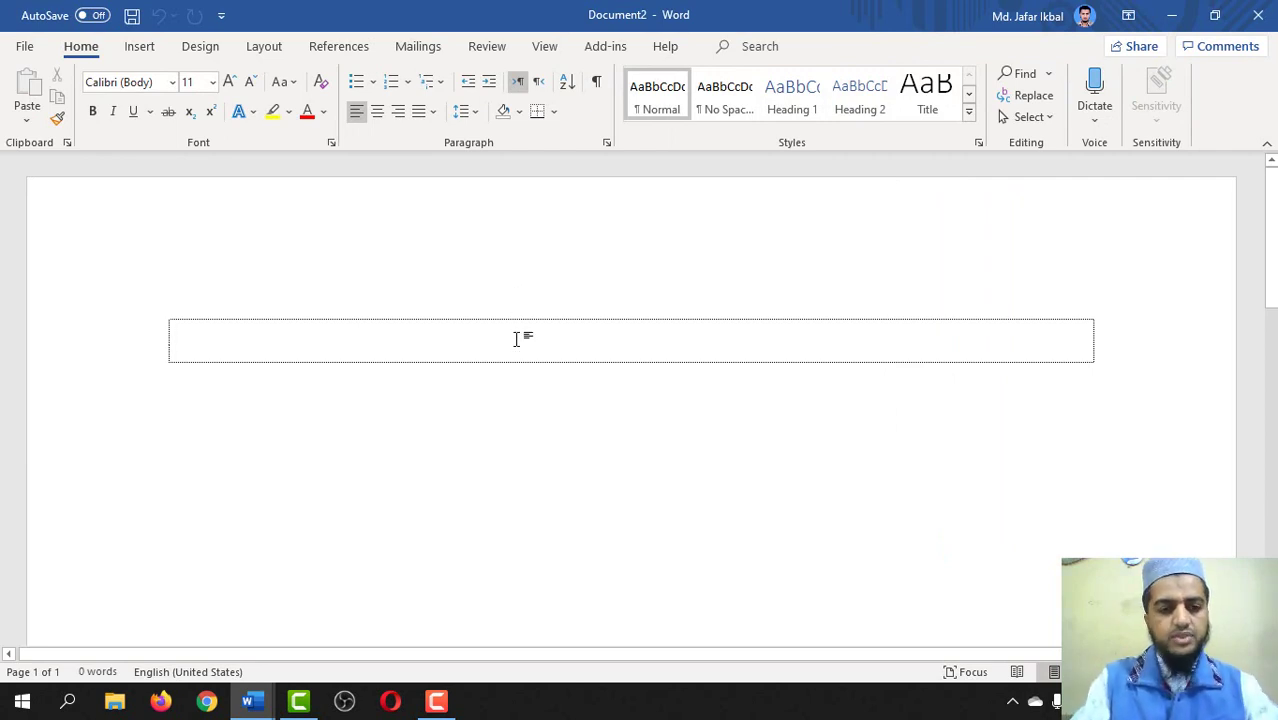
type("My")
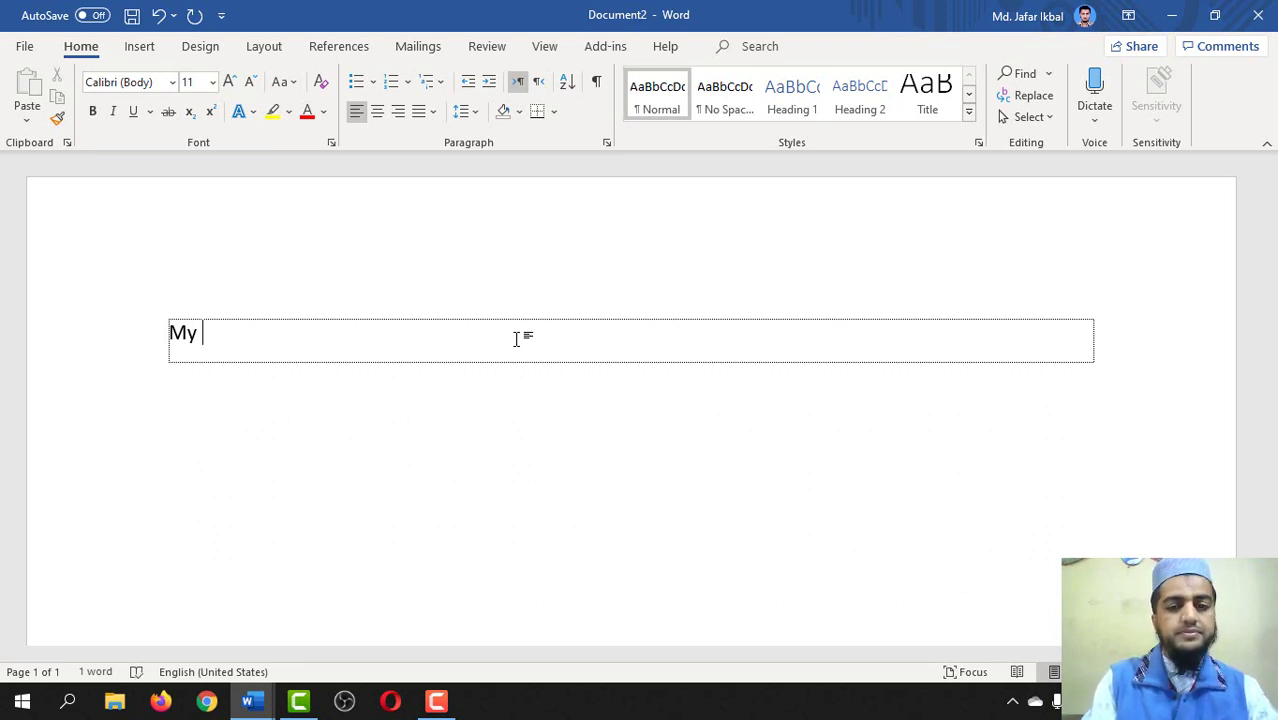
type(" name")
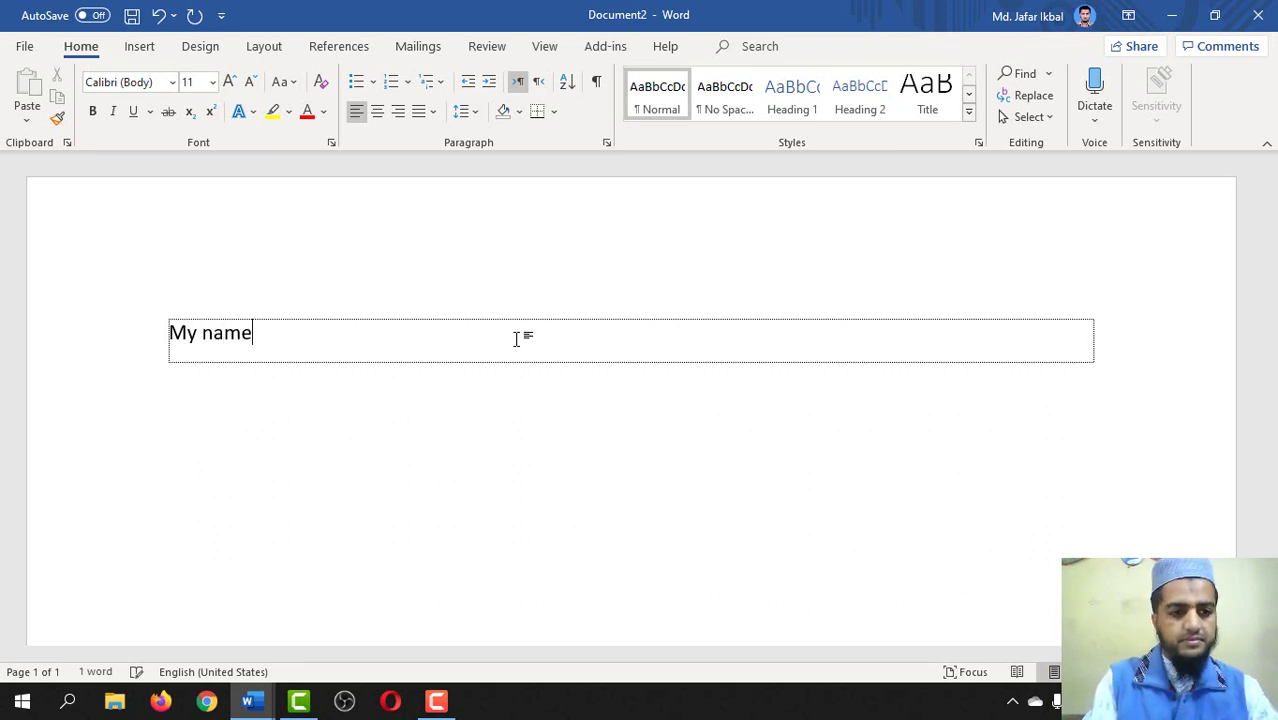
type(" is Md")
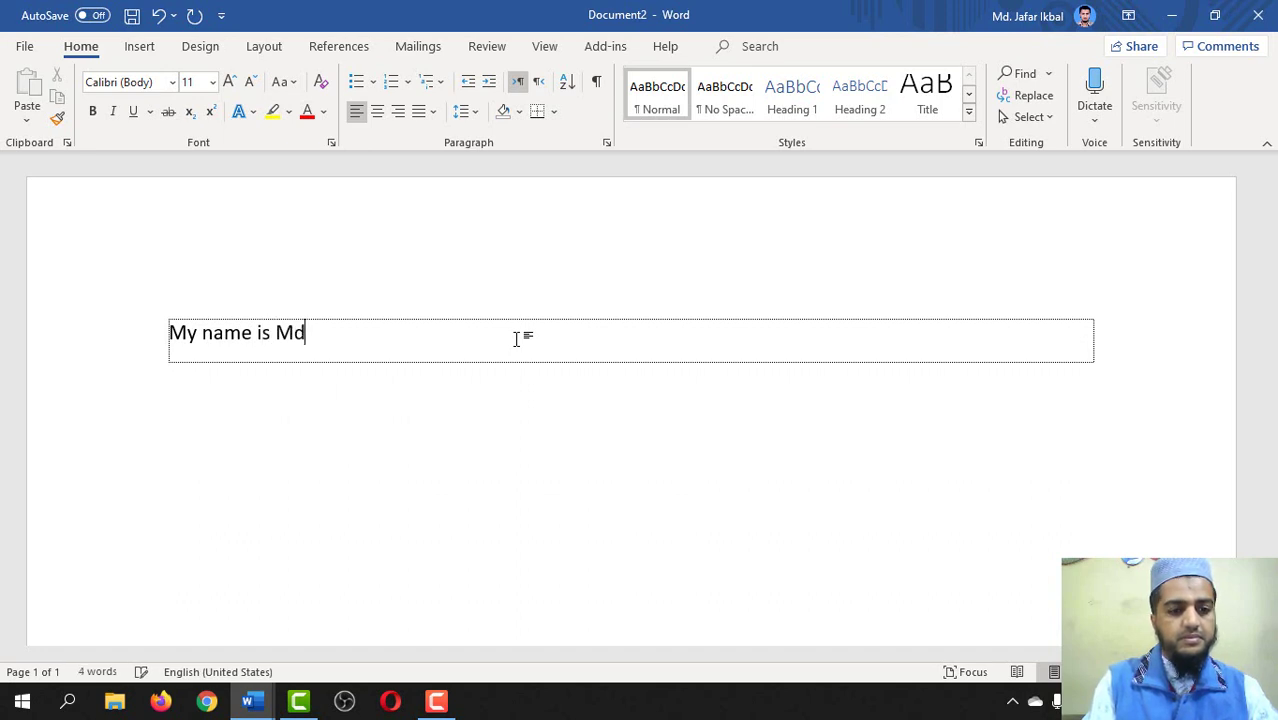
type(". Jafar ")
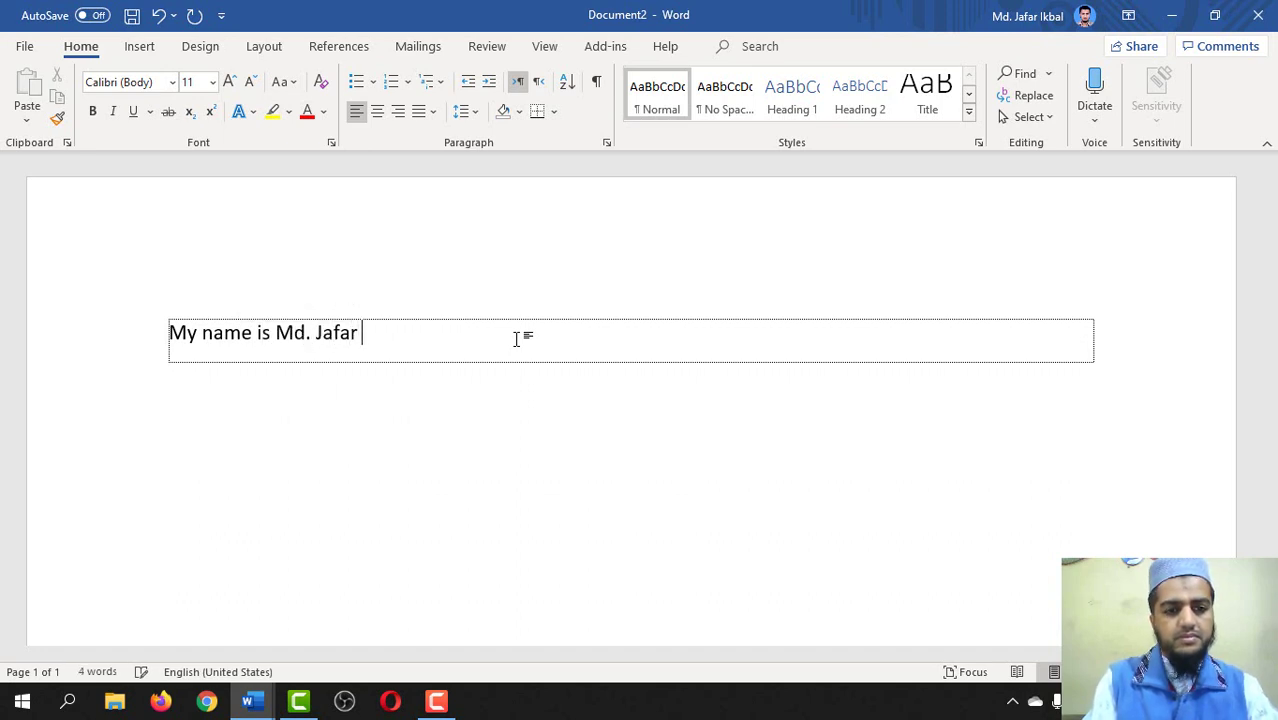
type("Ikbal Je")
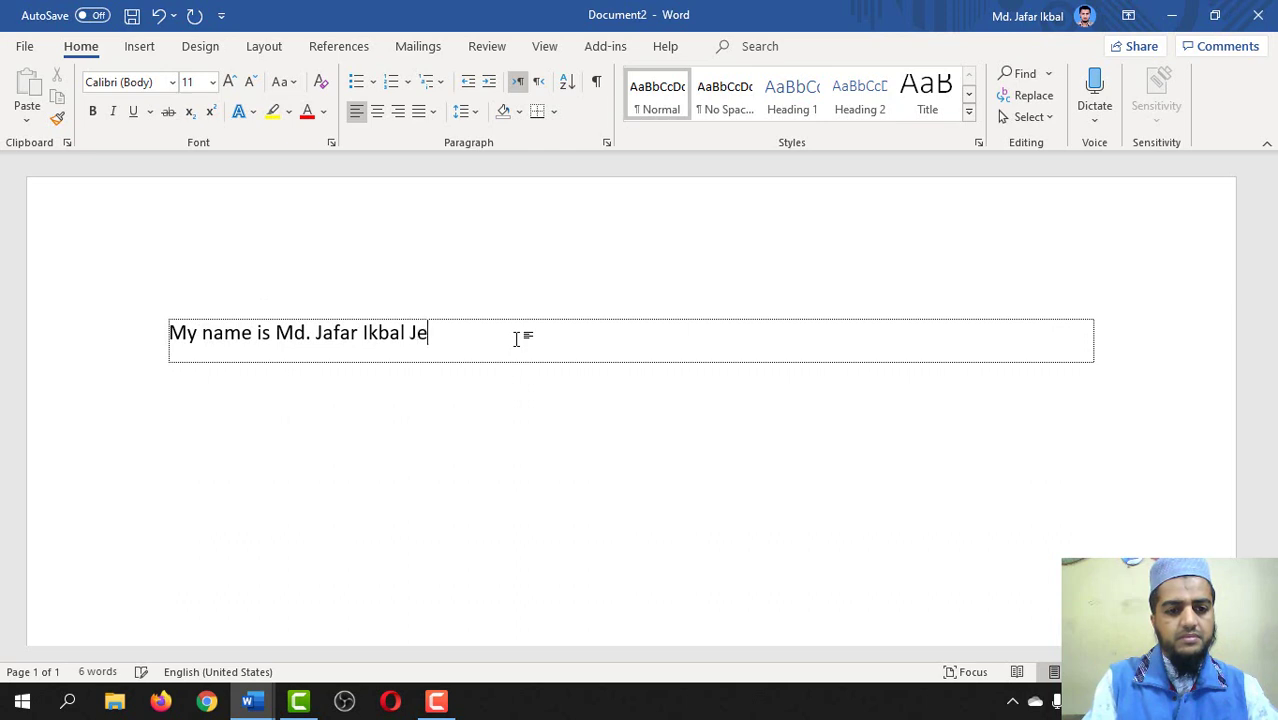
type("wel")
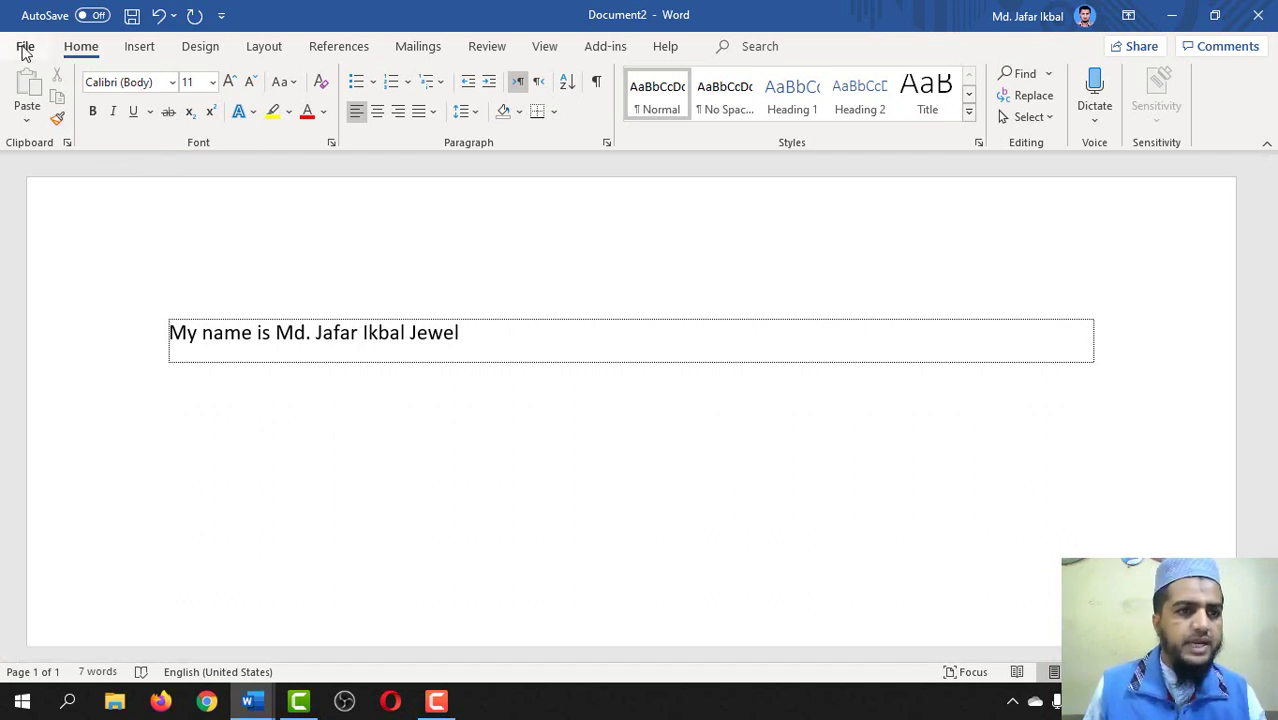
Step: Open the Print backstage to preview the one-line document
left_click(25, 47)
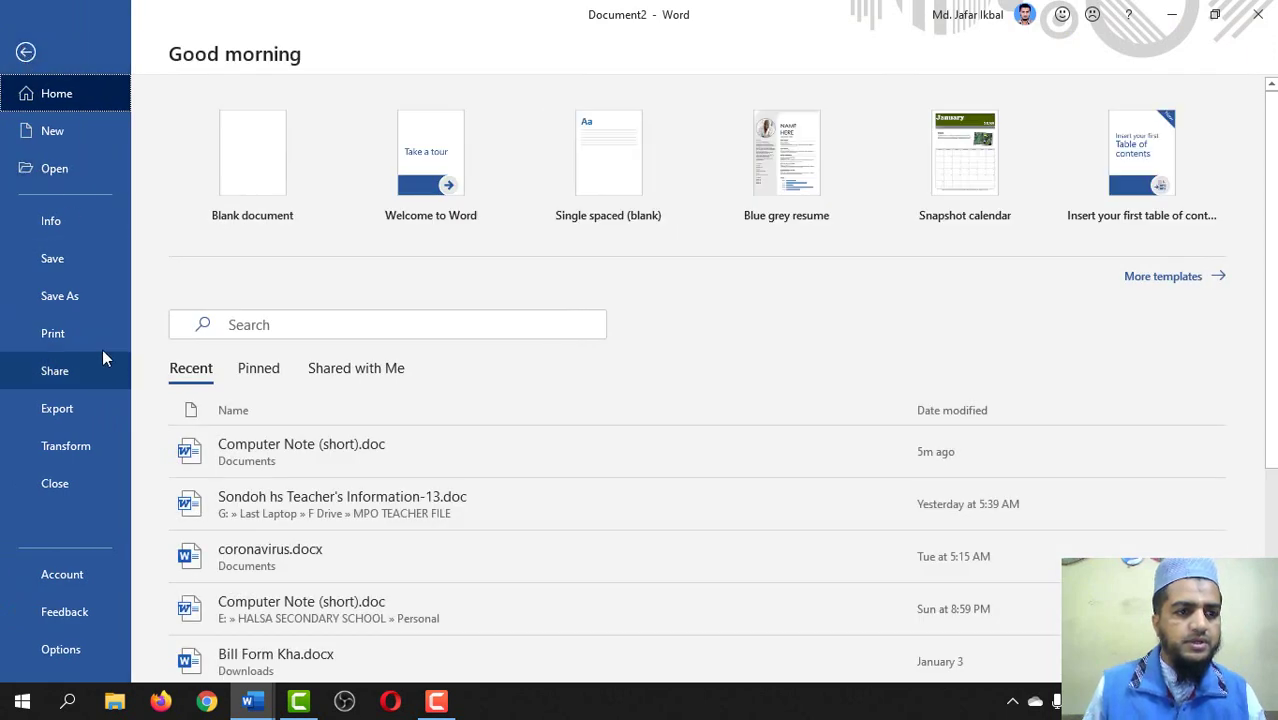
left_click(85, 326)
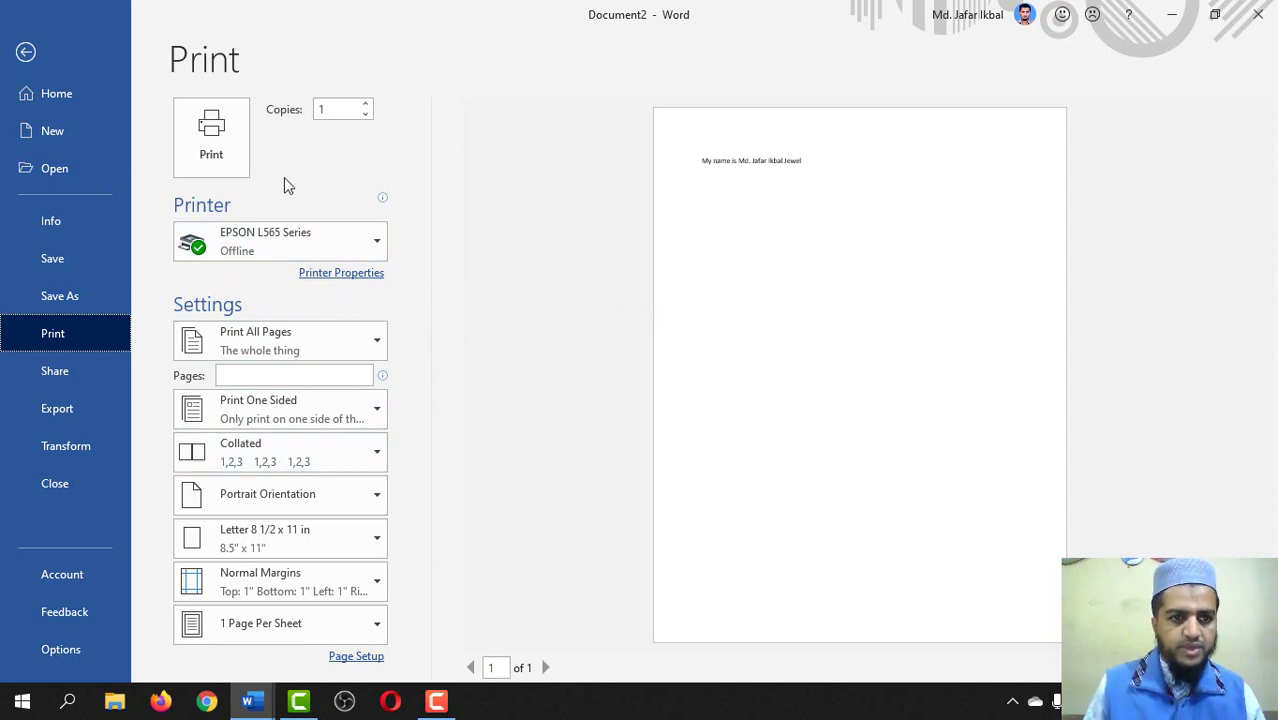
left_click(366, 104)
left_click(366, 104)
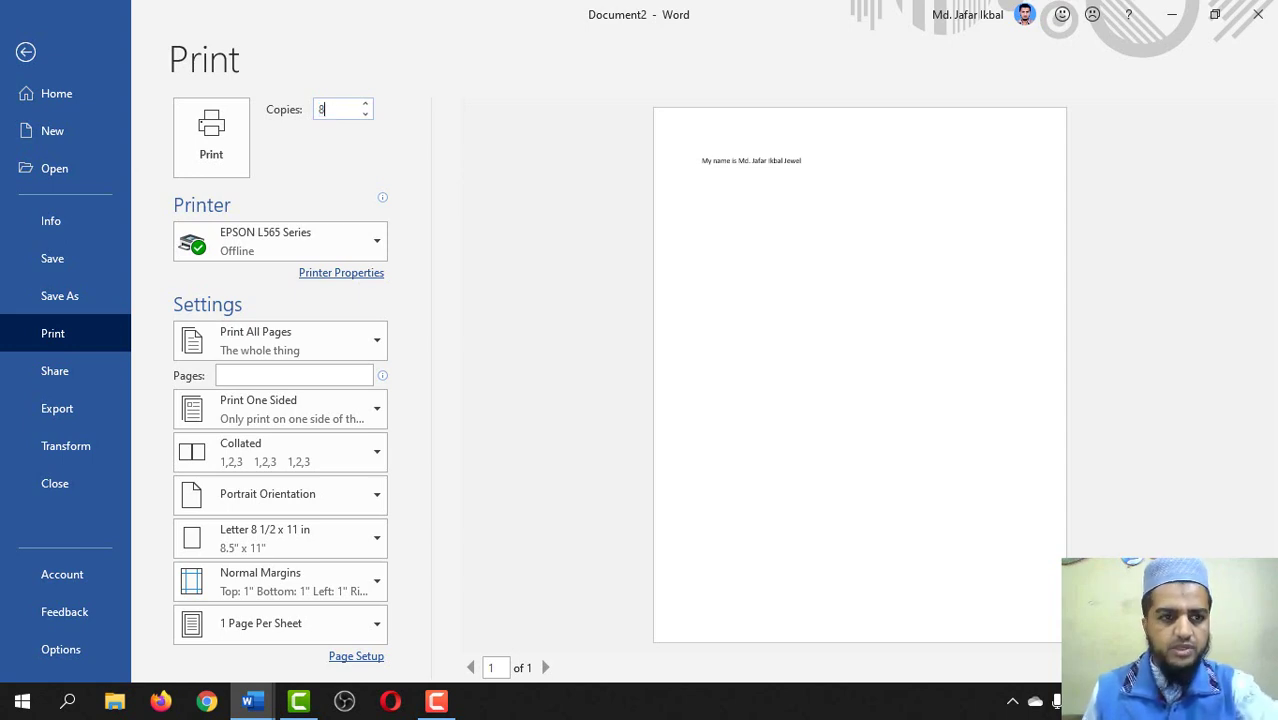
key("BackSpace")
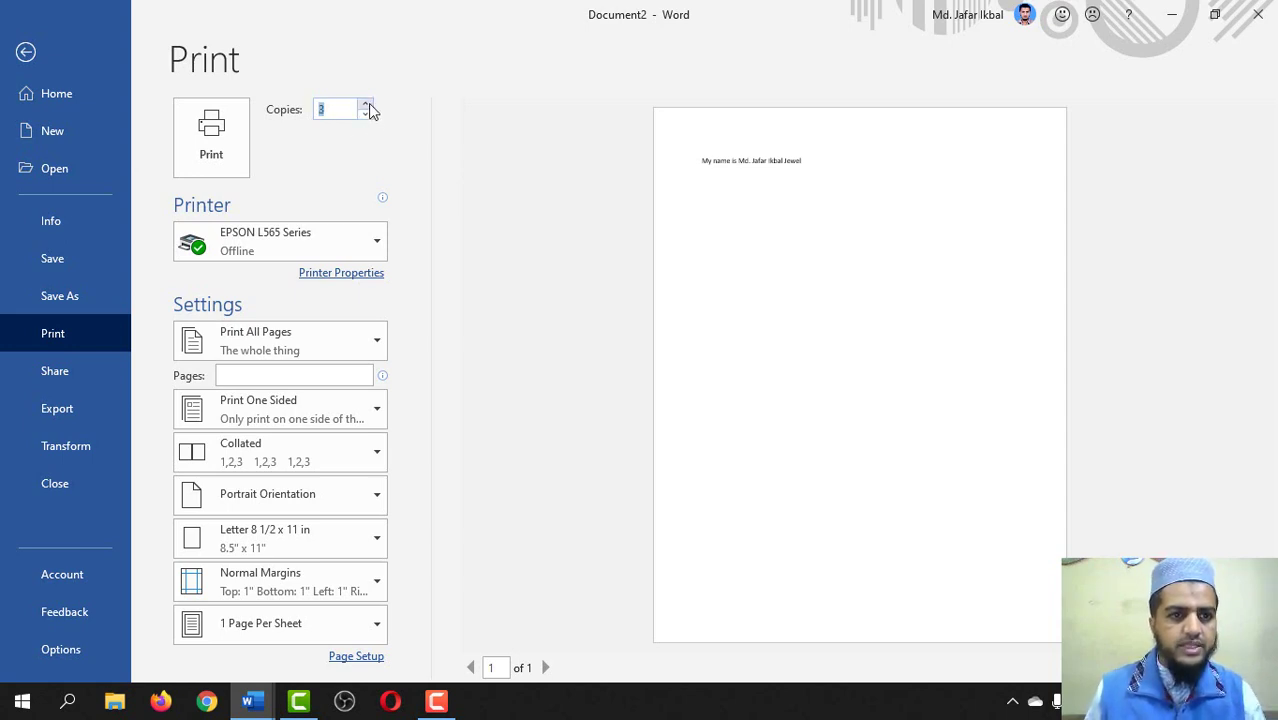
left_click(368, 104)
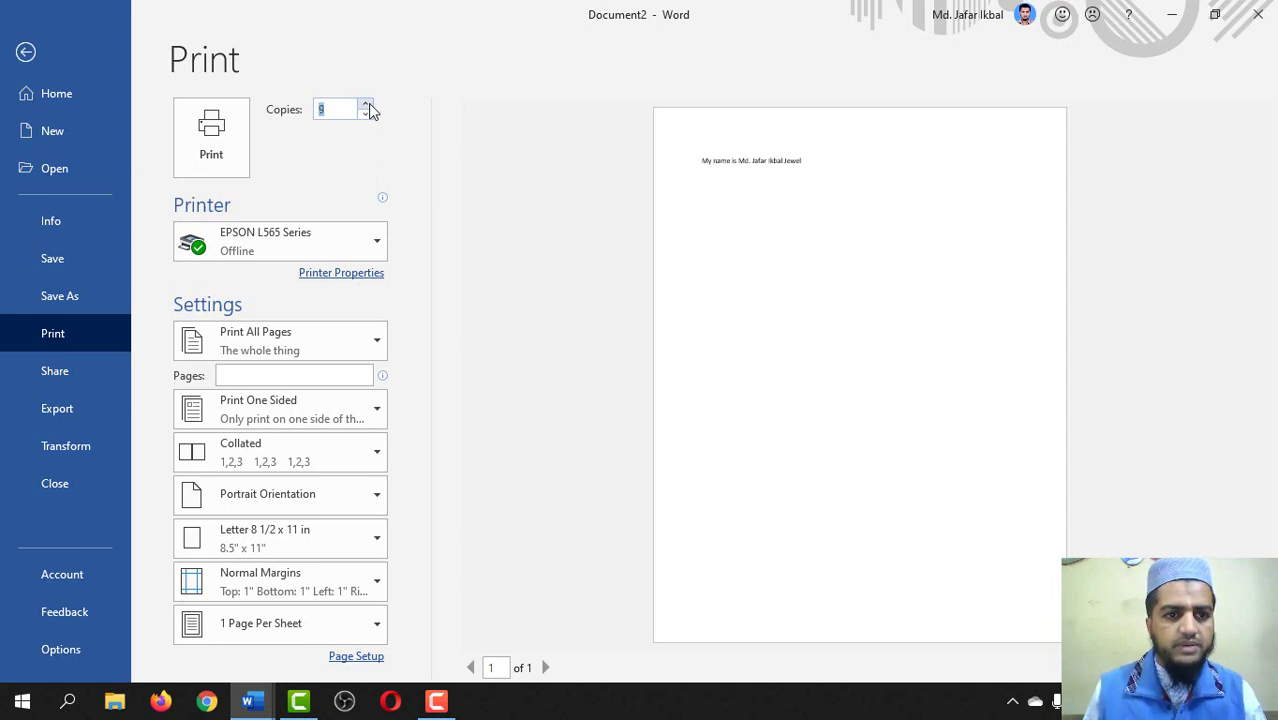
left_click(368, 104)
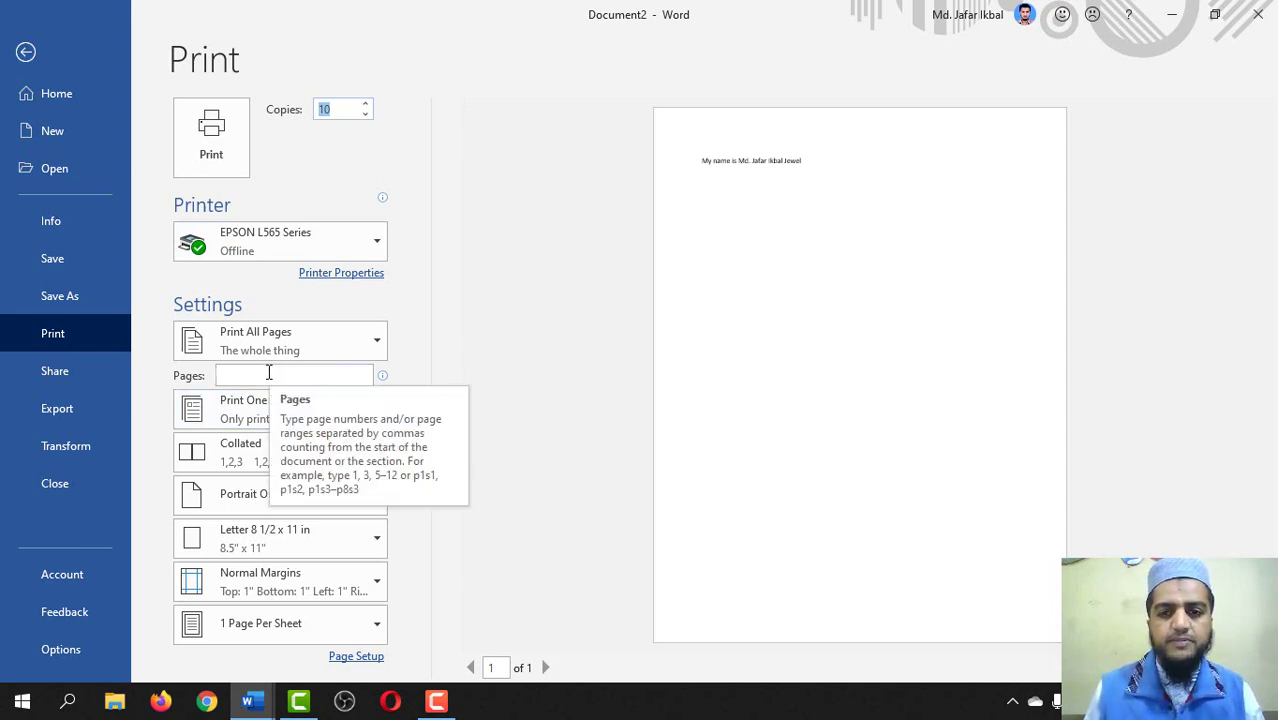
left_click(268, 373)
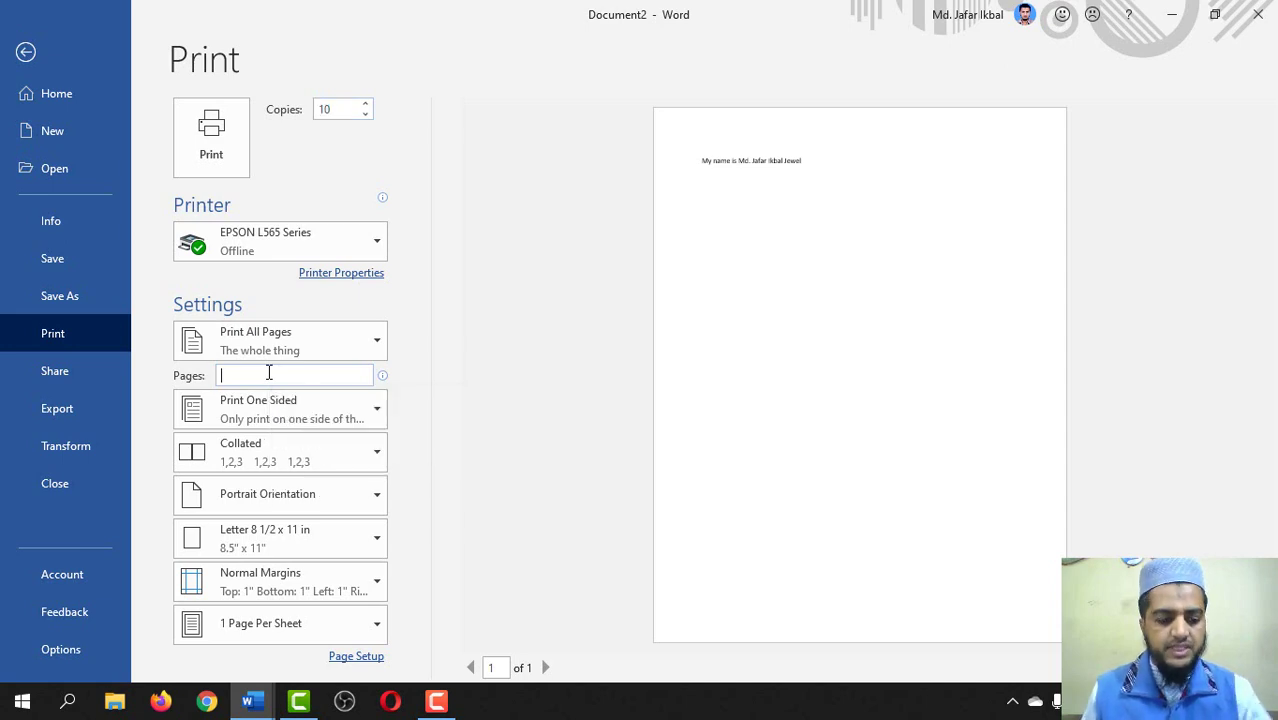
type("1,")
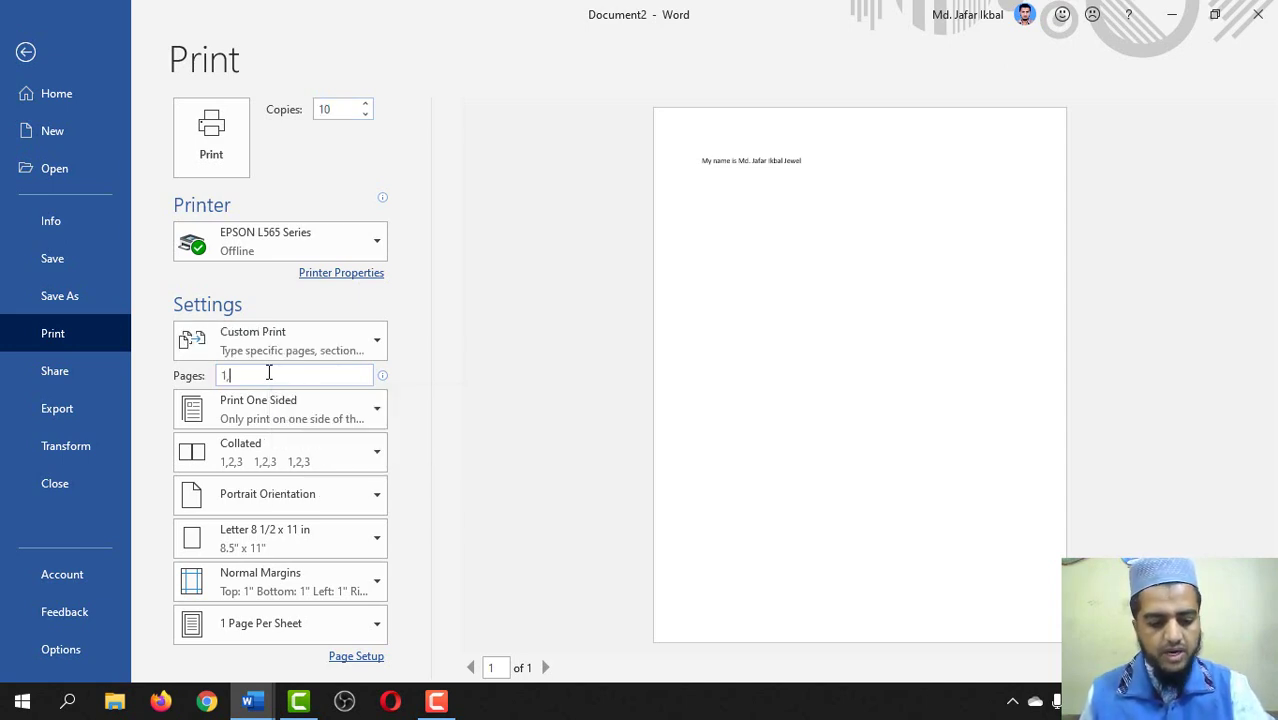
type("3")
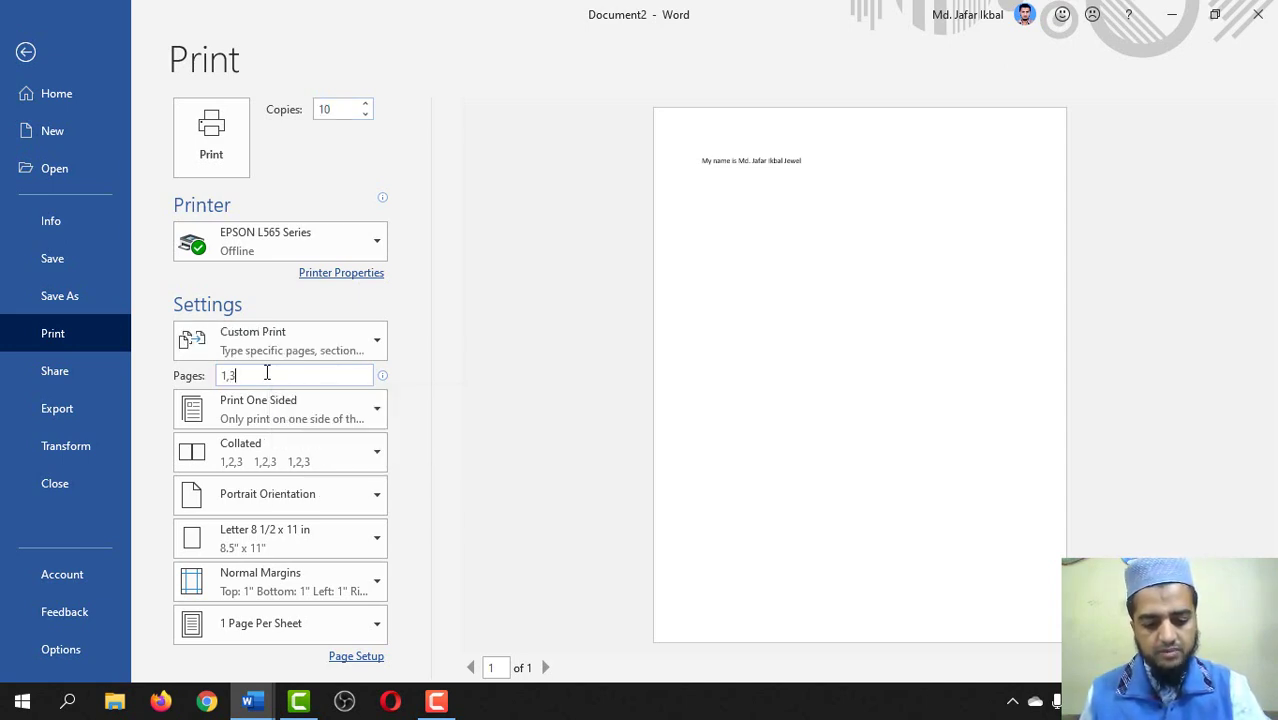
type(",8")
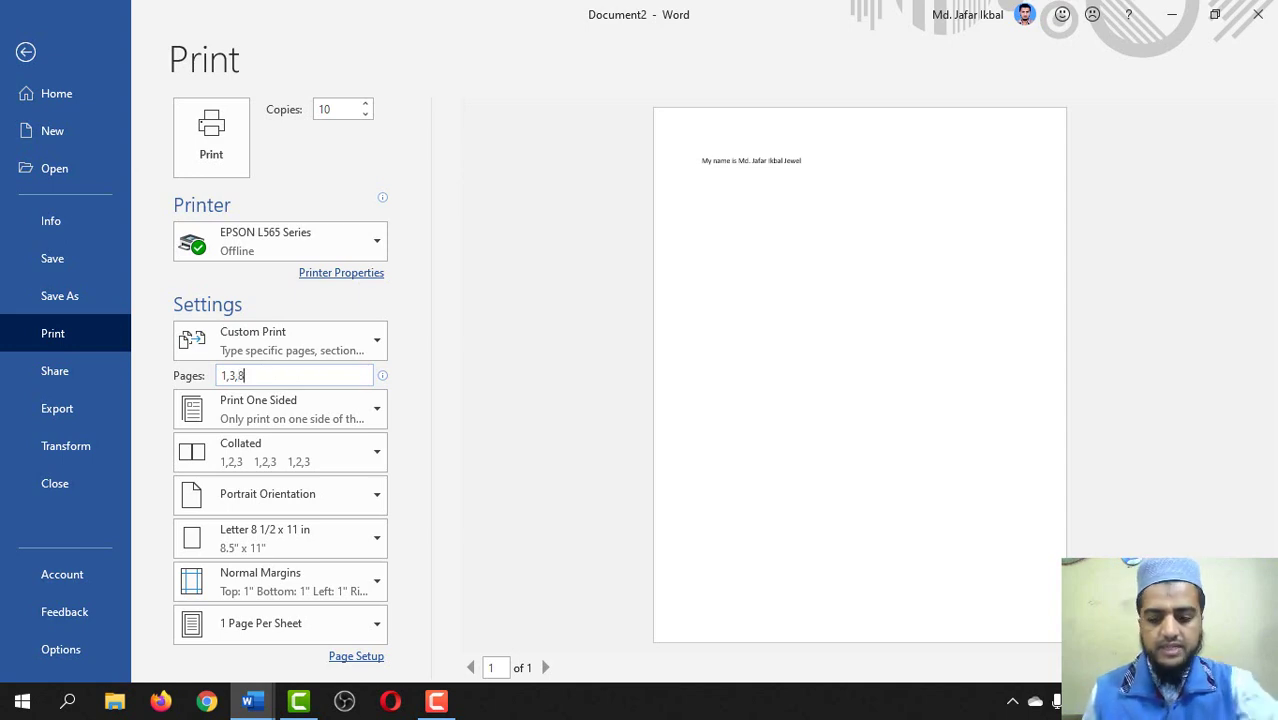
key("BackSpace")
key("BackSpace")
key("BackSpace")
key("BackSpace")
key("BackSpace")
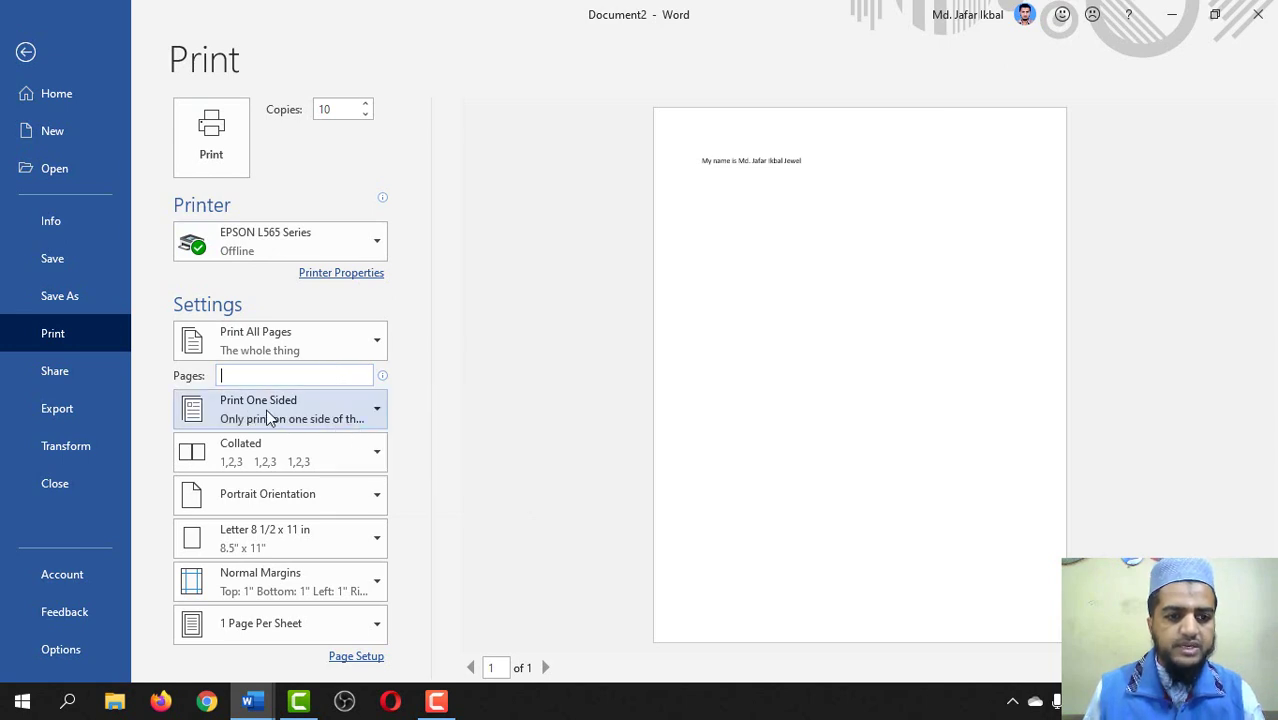
Step: Keep Print One Sided and change the paper size from Letter to A4 210 x 297 mm
left_click(377, 414)
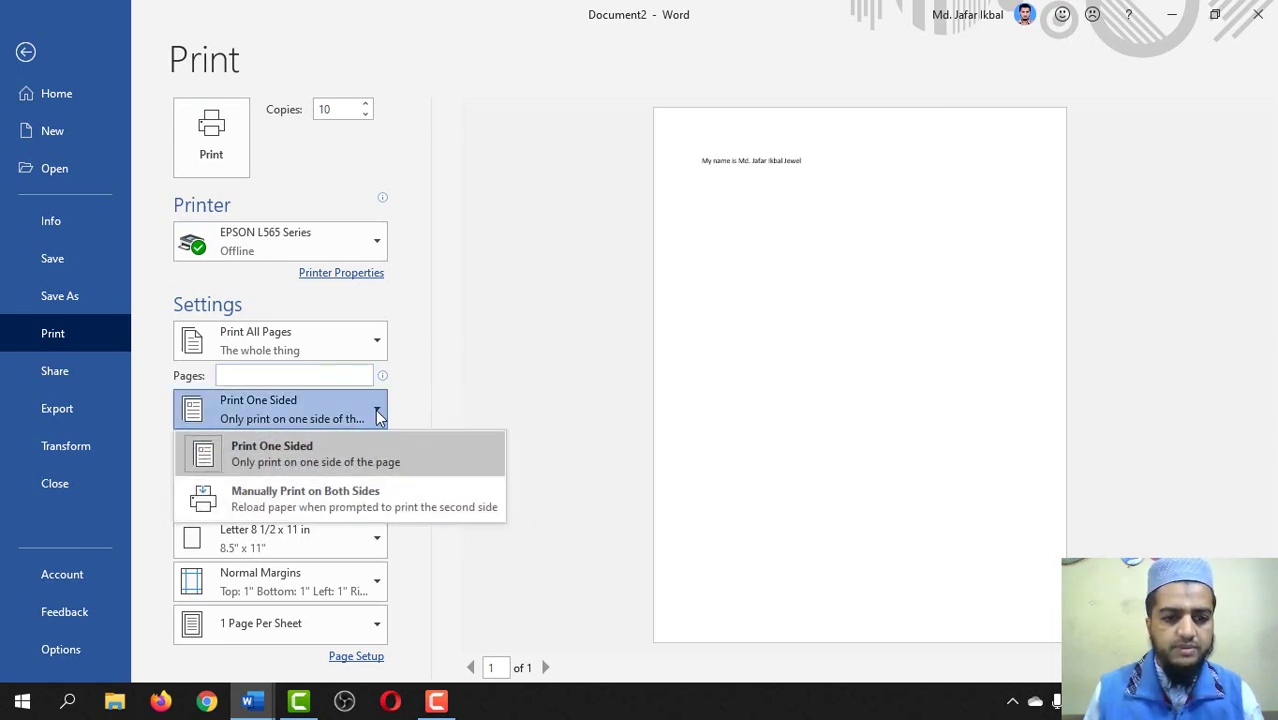
left_click(375, 413)
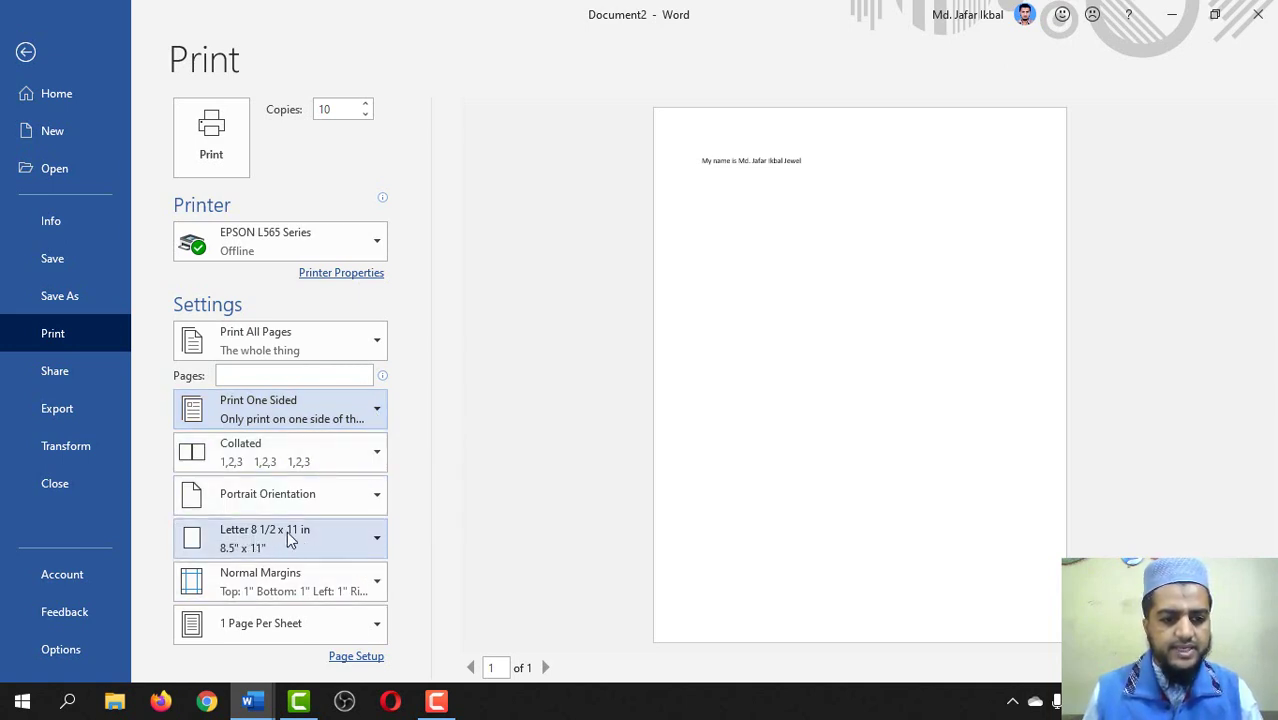
left_click(378, 540)
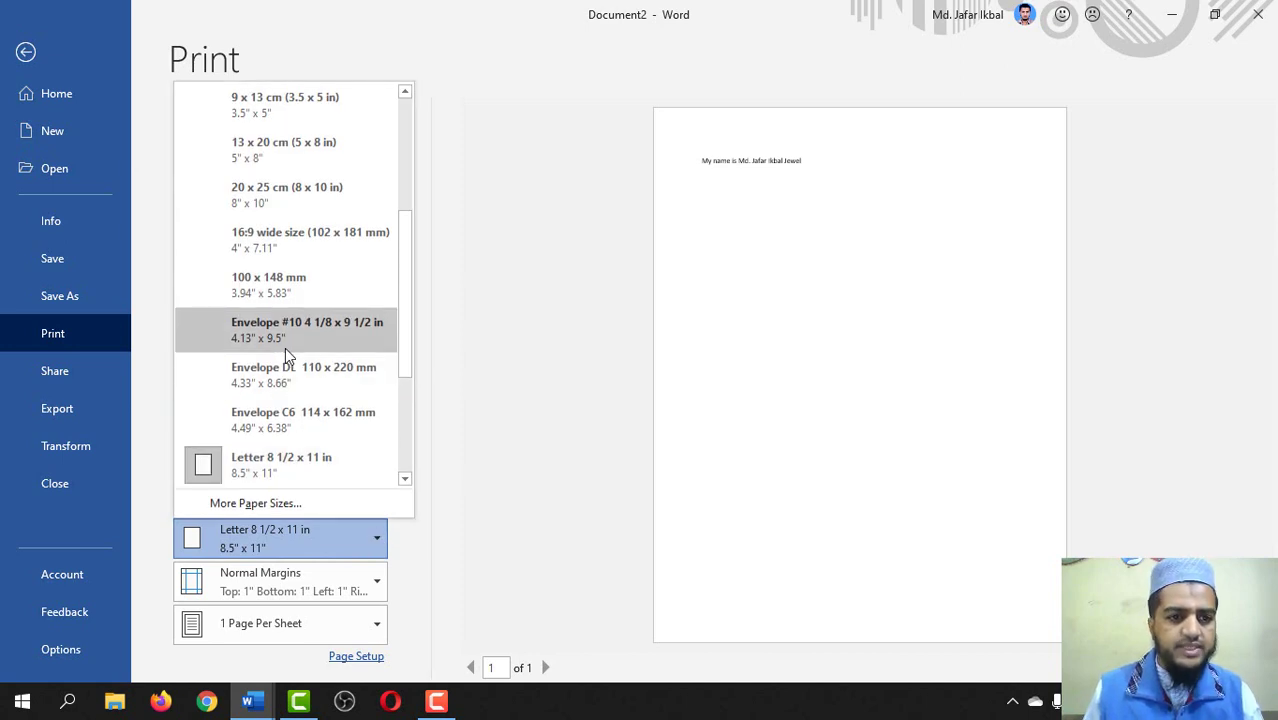
scroll(295, 334, "down", 3)
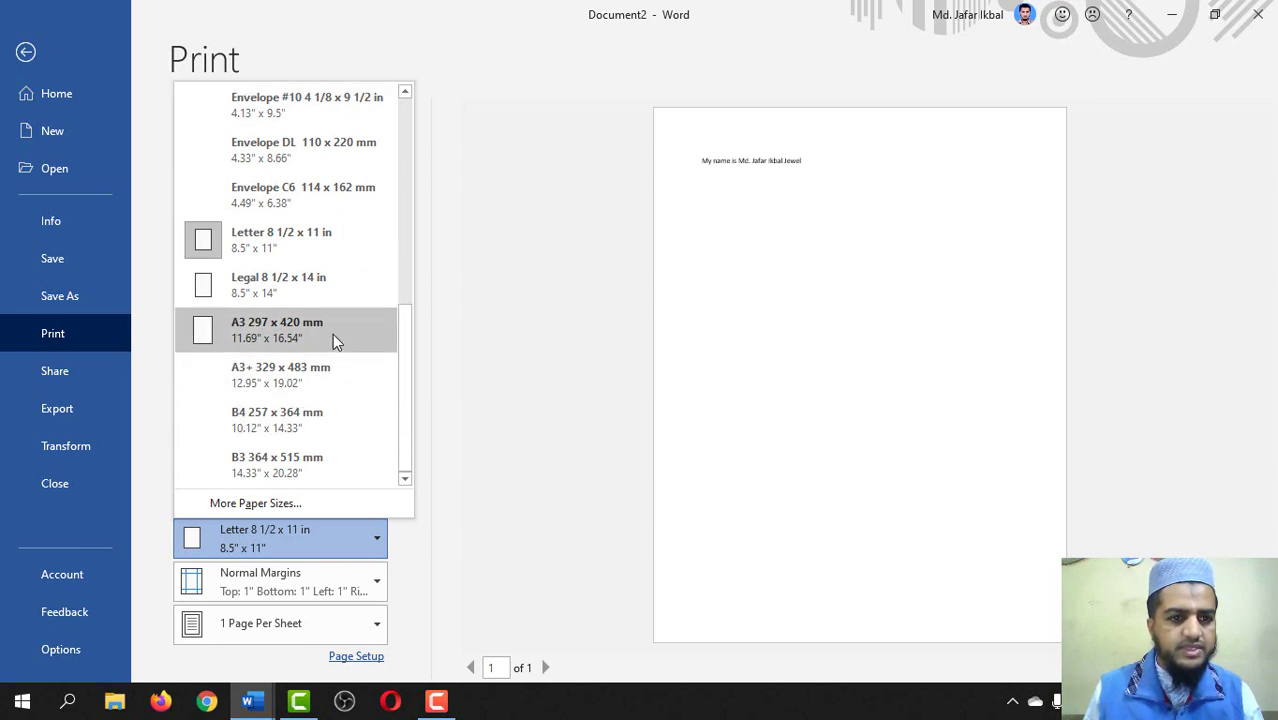
scroll(333, 336, "up", 3)
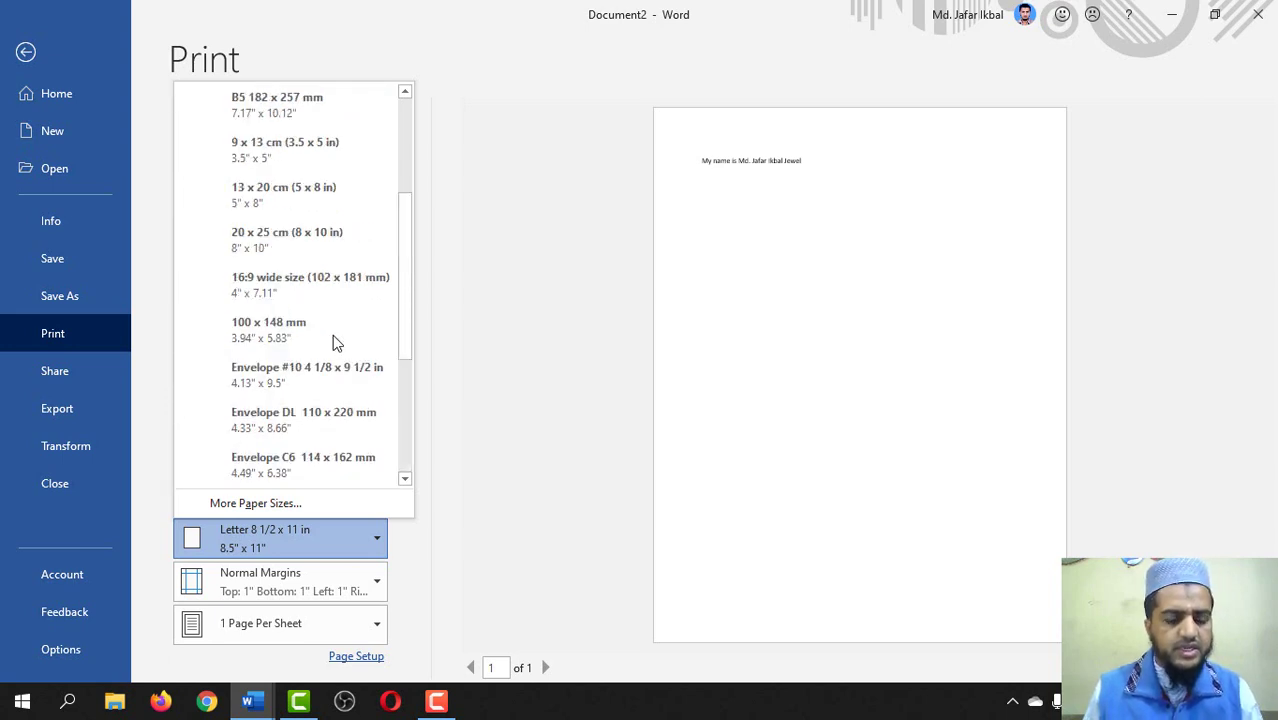
scroll(336, 343, "up", 2)
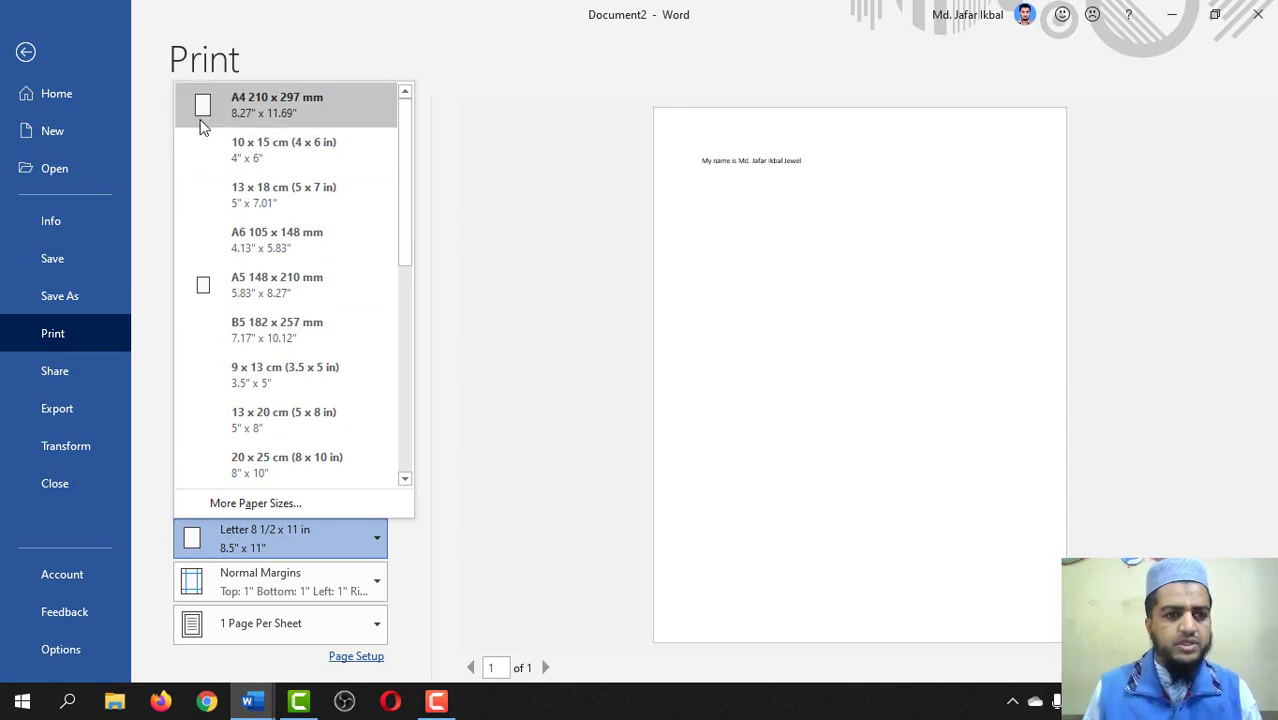
left_click(339, 108)
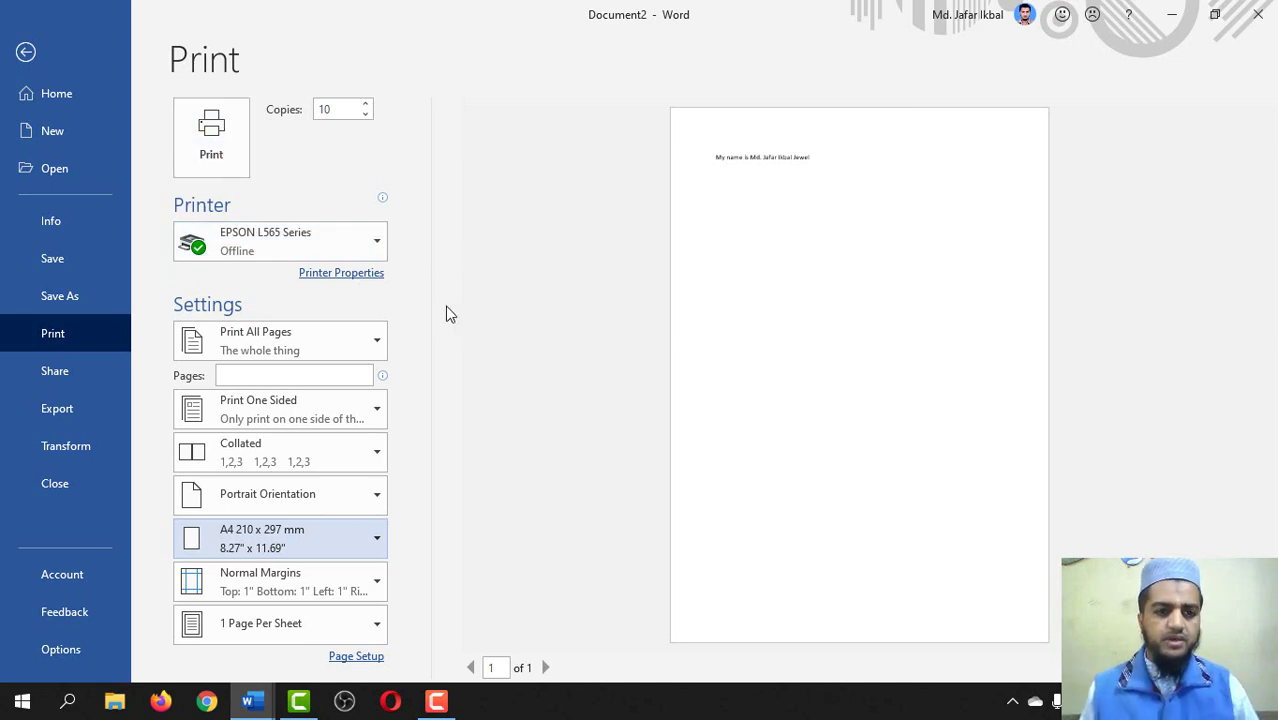
Step: Open the EPSON L565 properties, keeping plain paper, Standard quality and two-sided printing Off
left_click(343, 281)
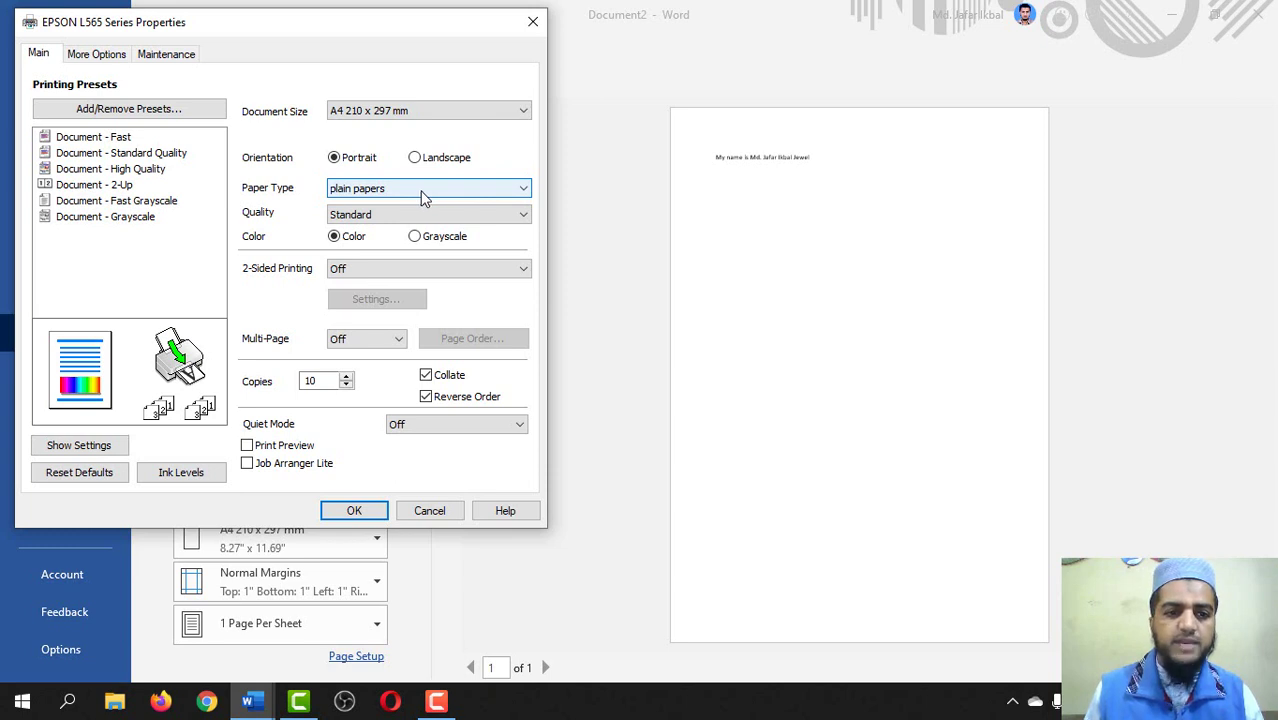
left_click(424, 192)
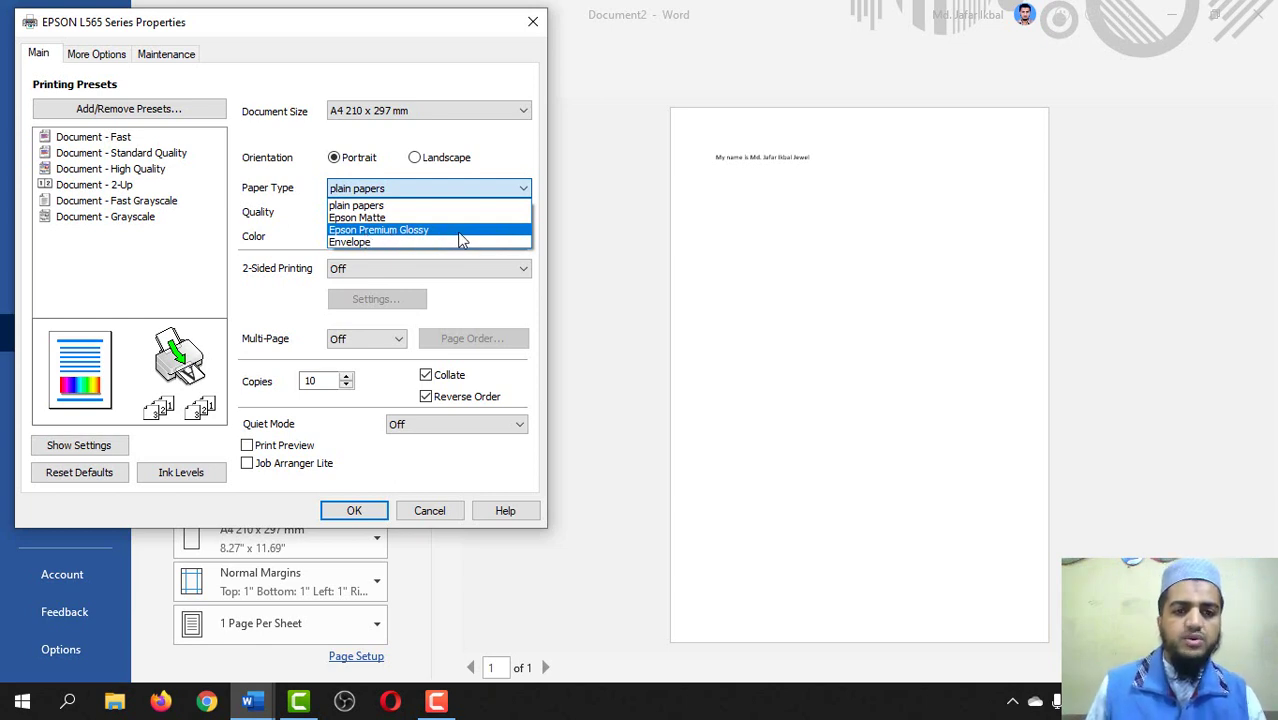
left_click(462, 200)
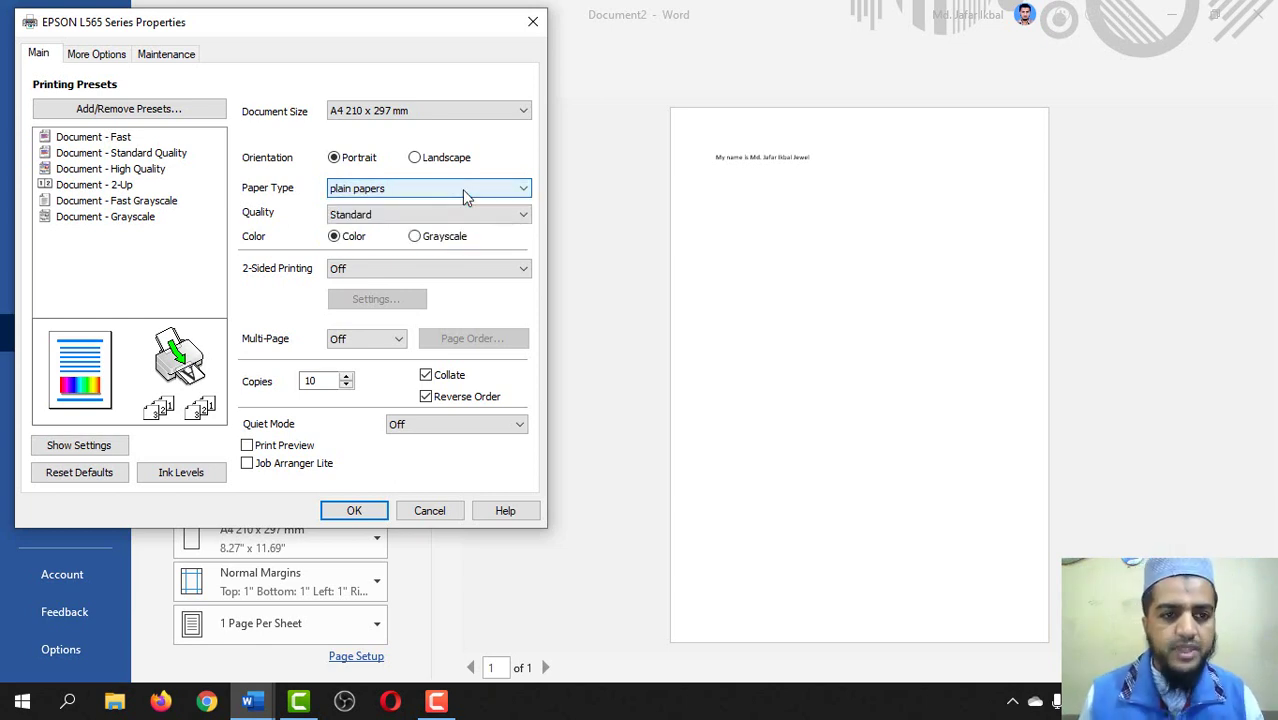
left_click(378, 220)
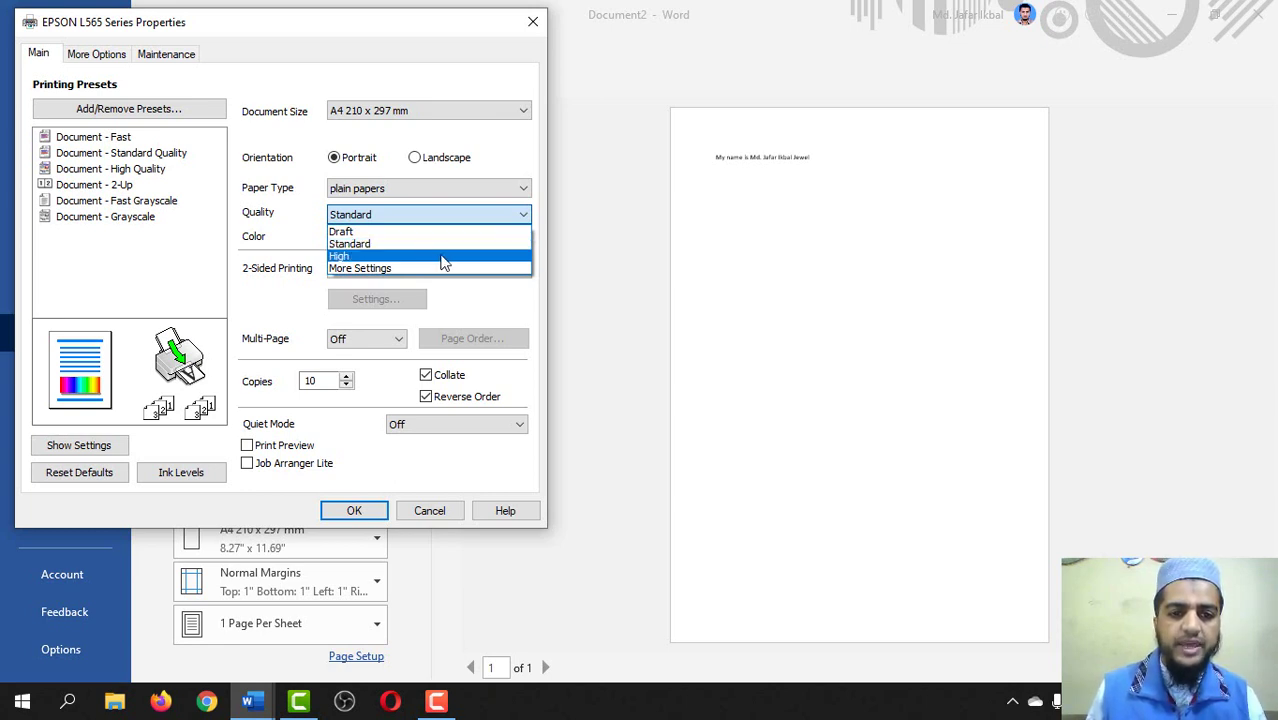
left_click(444, 217)
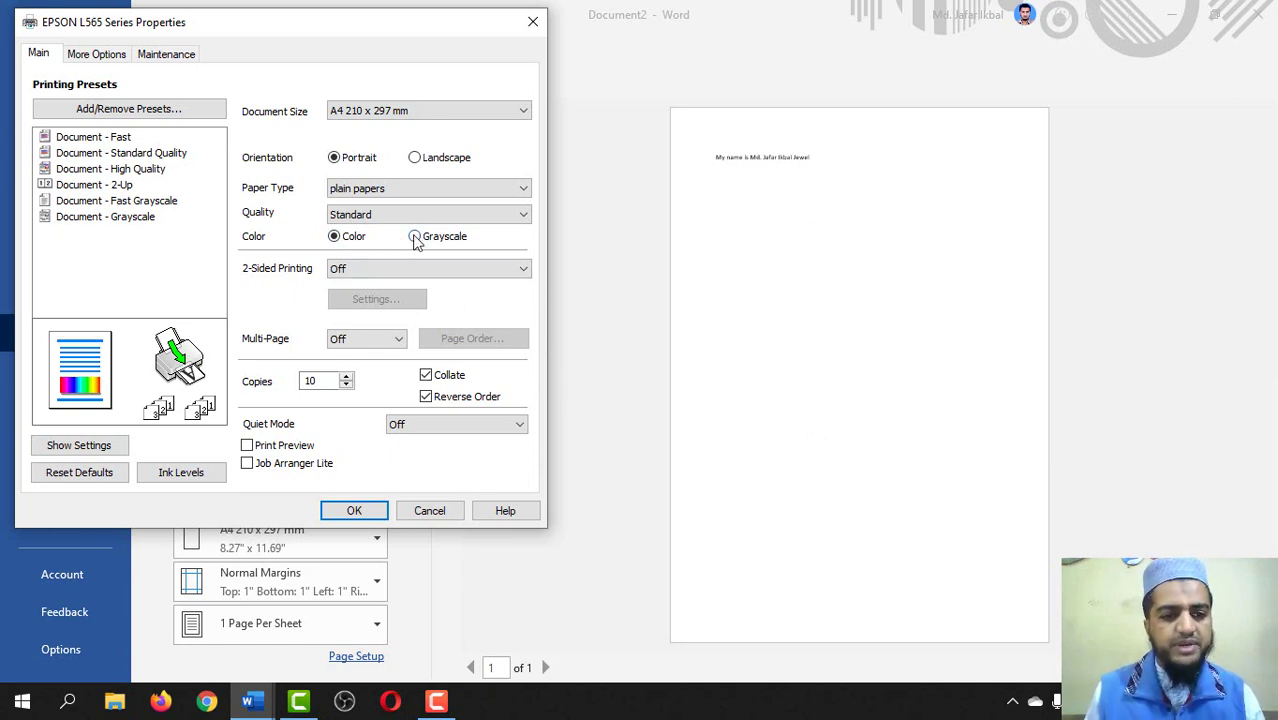
left_click(370, 272)
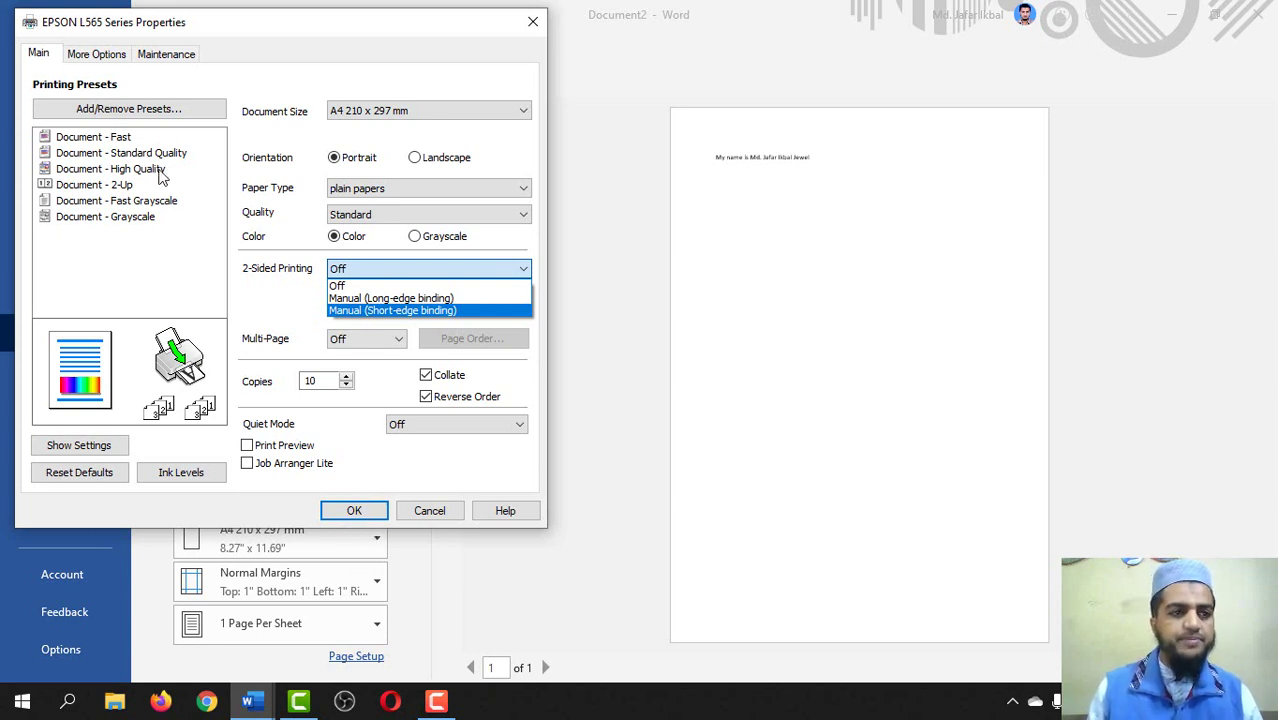
left_click(99, 59)
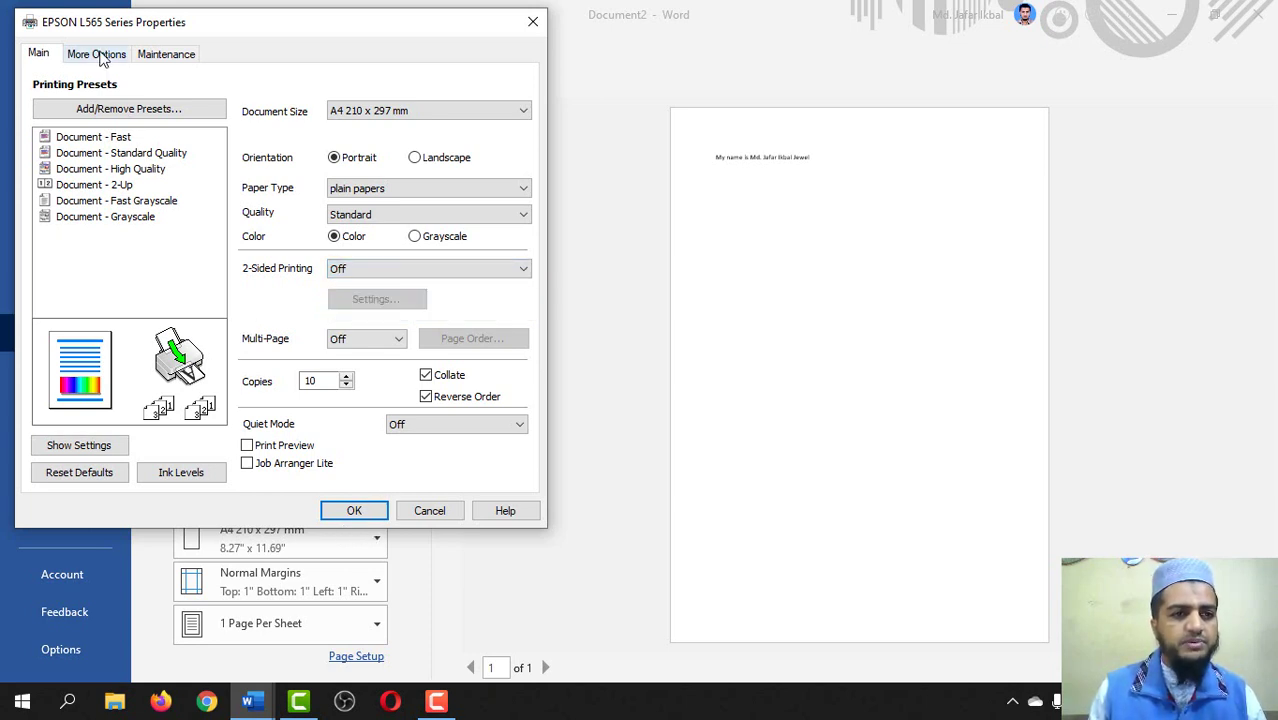
Step: Review the More Options and Maintenance tabs, then accept the EPSON settings with OK
left_click(106, 60)
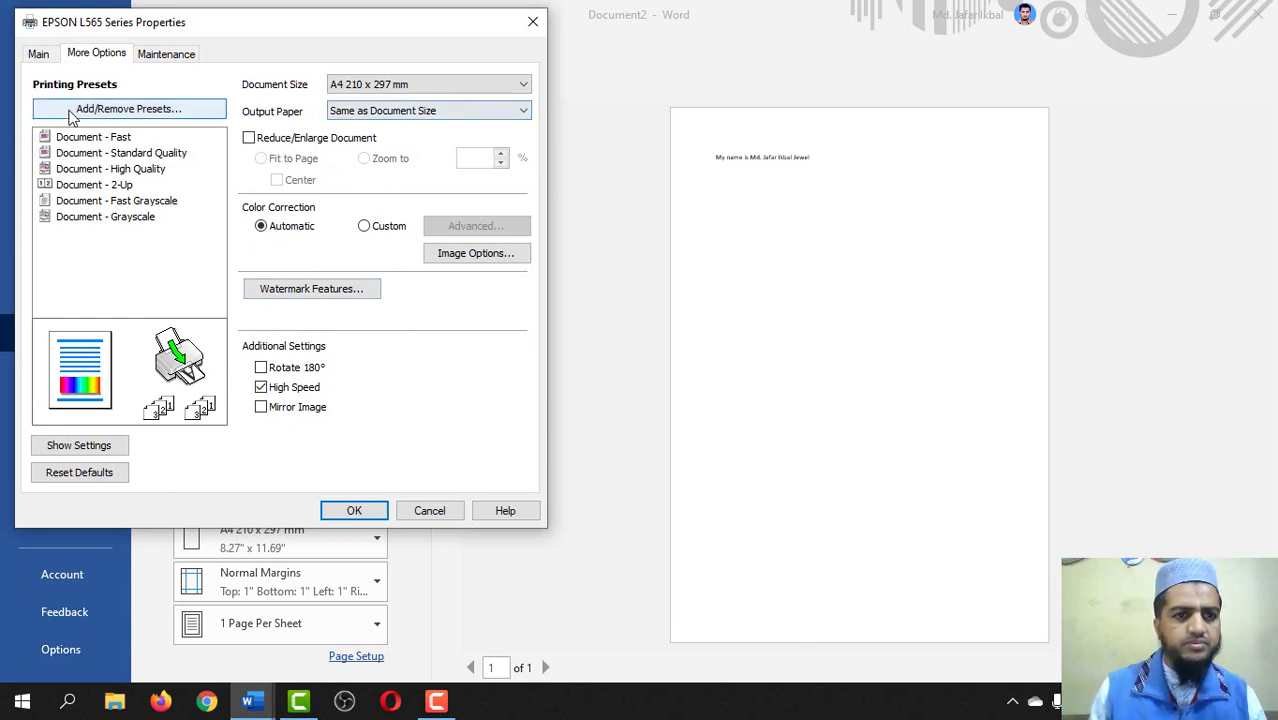
left_click(168, 58)
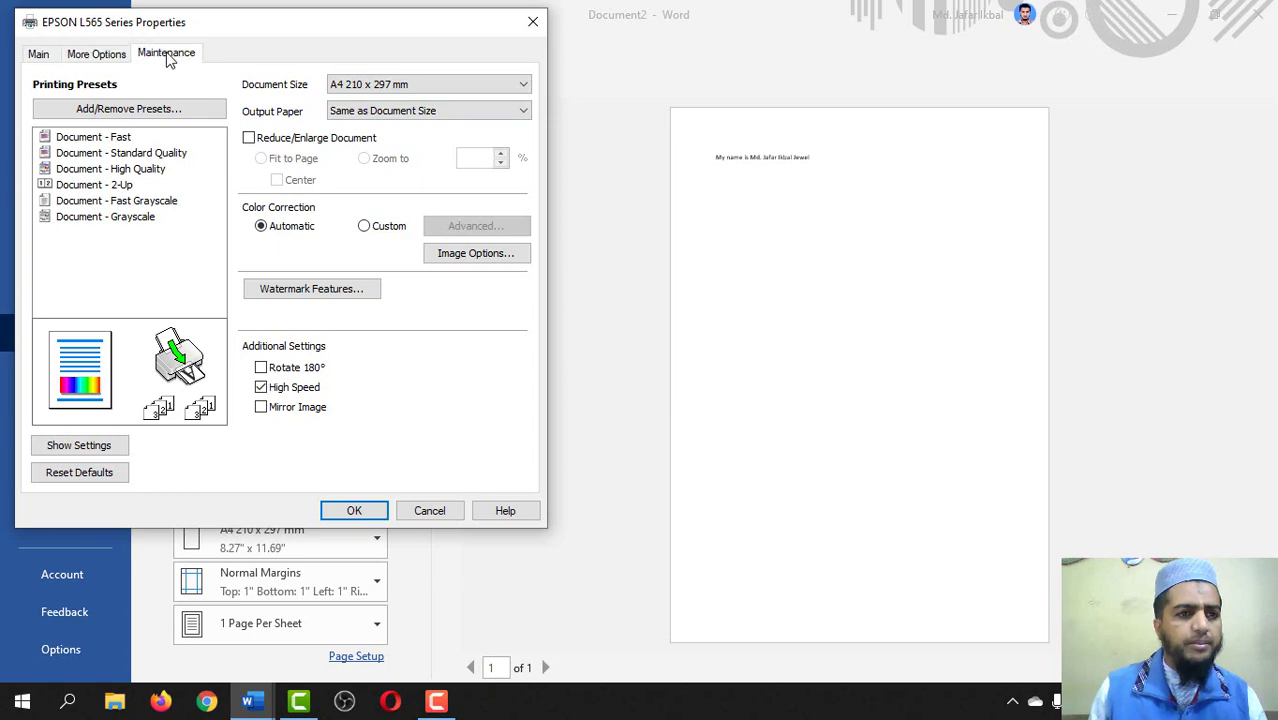
left_click(39, 54)
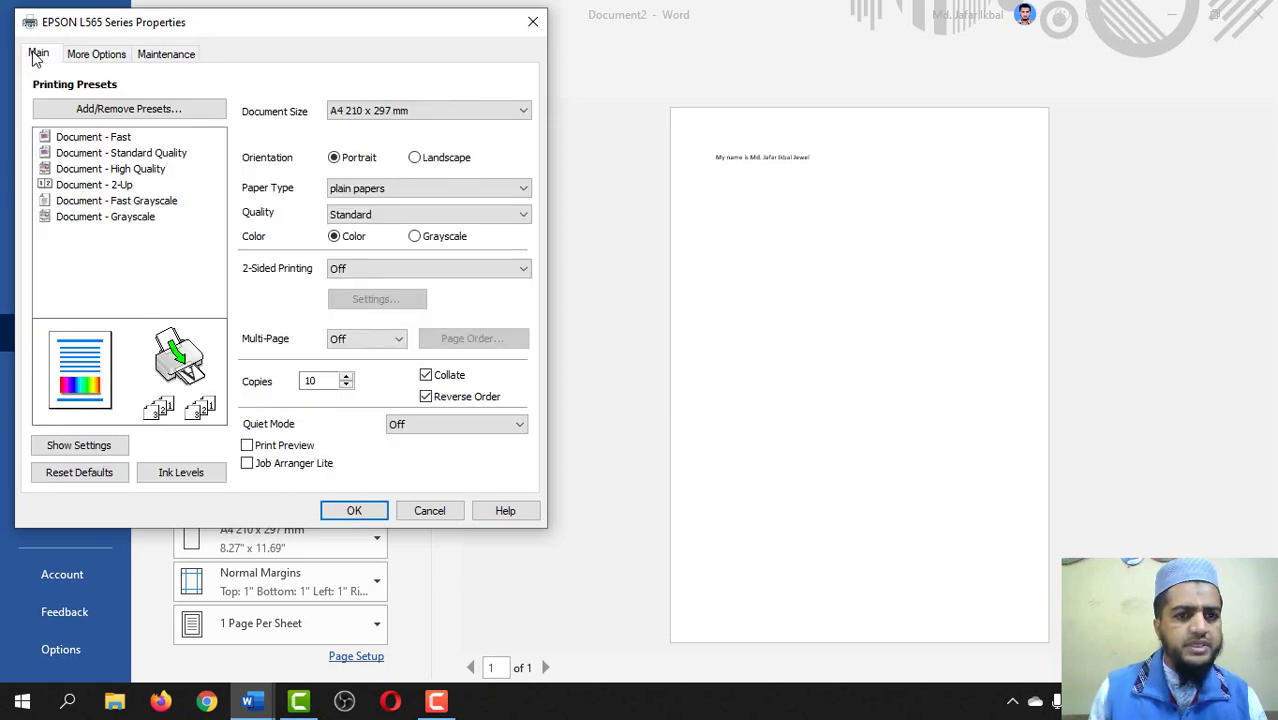
left_click(365, 512)
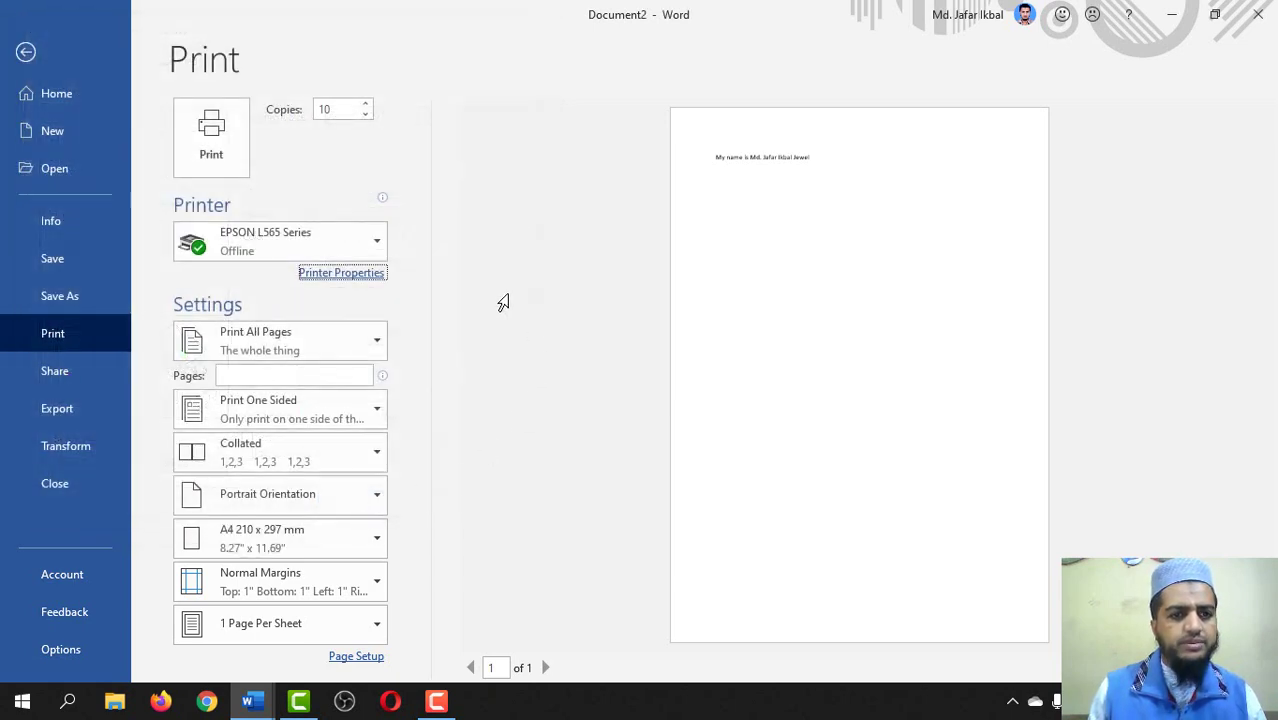
Step: Print 10 copies of the document on A4 to the EPSON L565
left_click(231, 143)
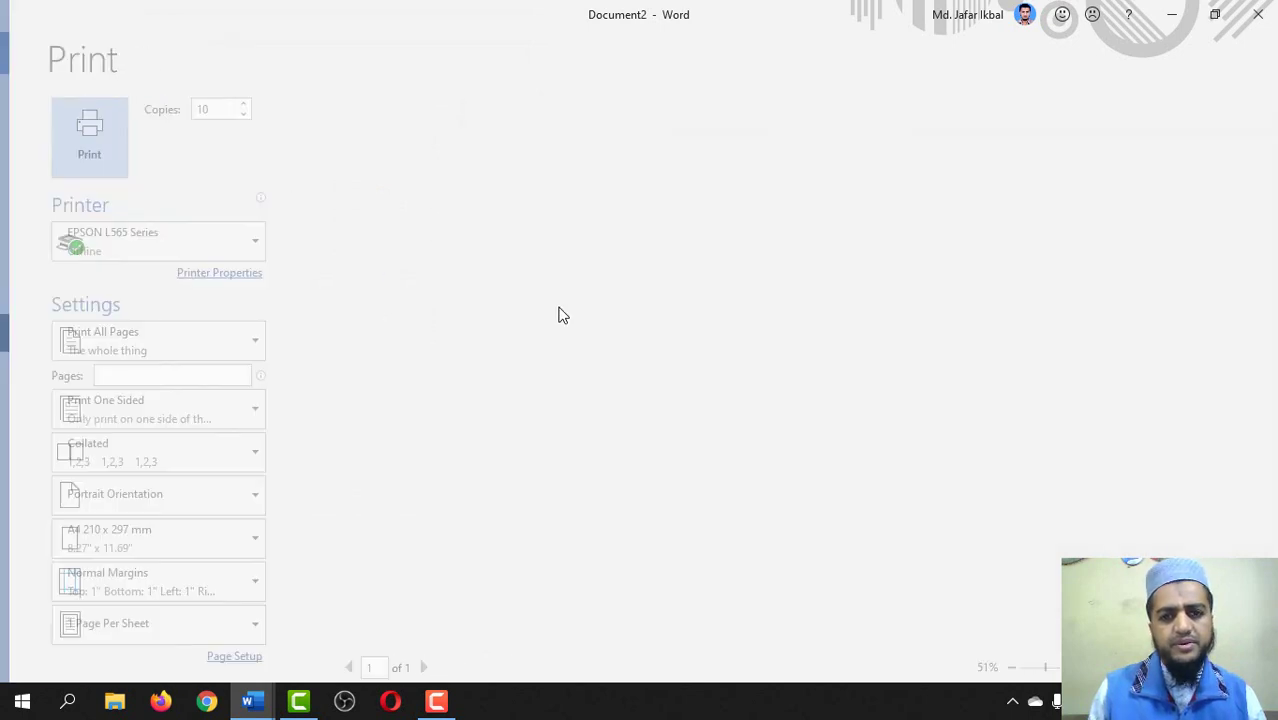